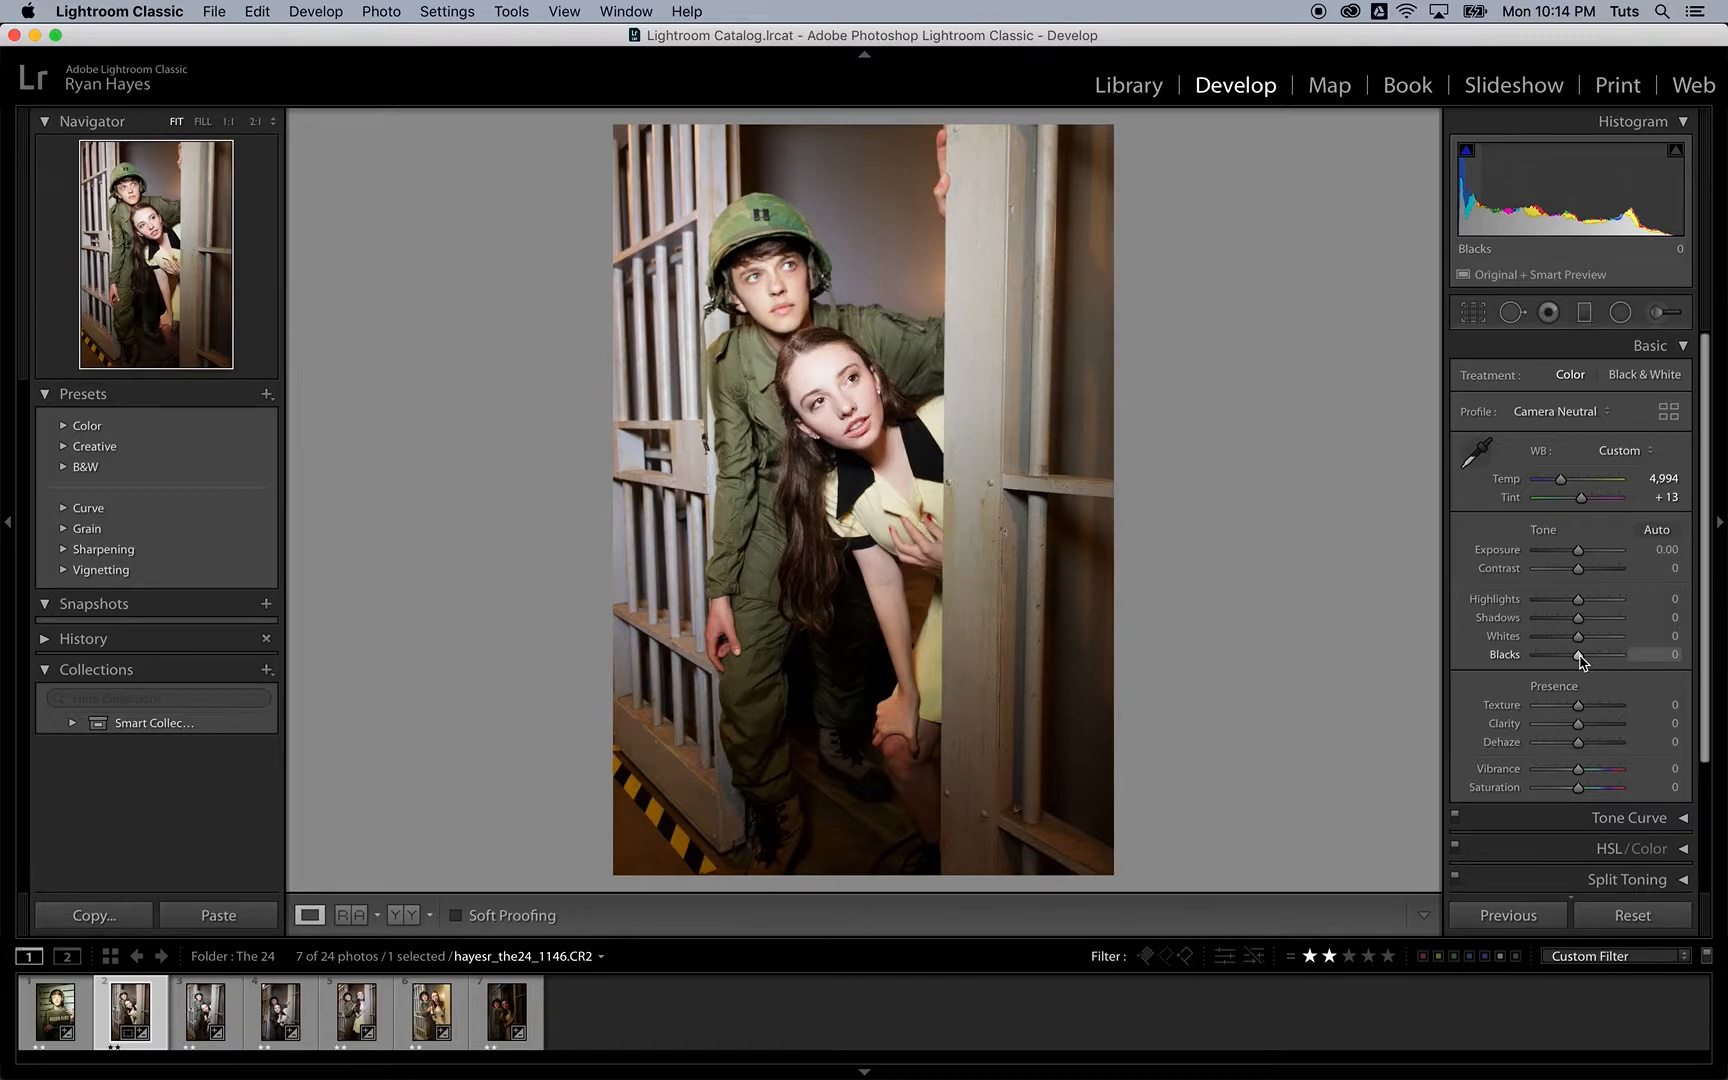
Step: Try Blacks at different levels down to −15 with the shadow clipping preview, and reset the slider to its default
{"action": "key", "text": "alt"}
{"action": "left_click_drag", "start_coordinate": [1579, 655], "coordinate": [1580, 655]}
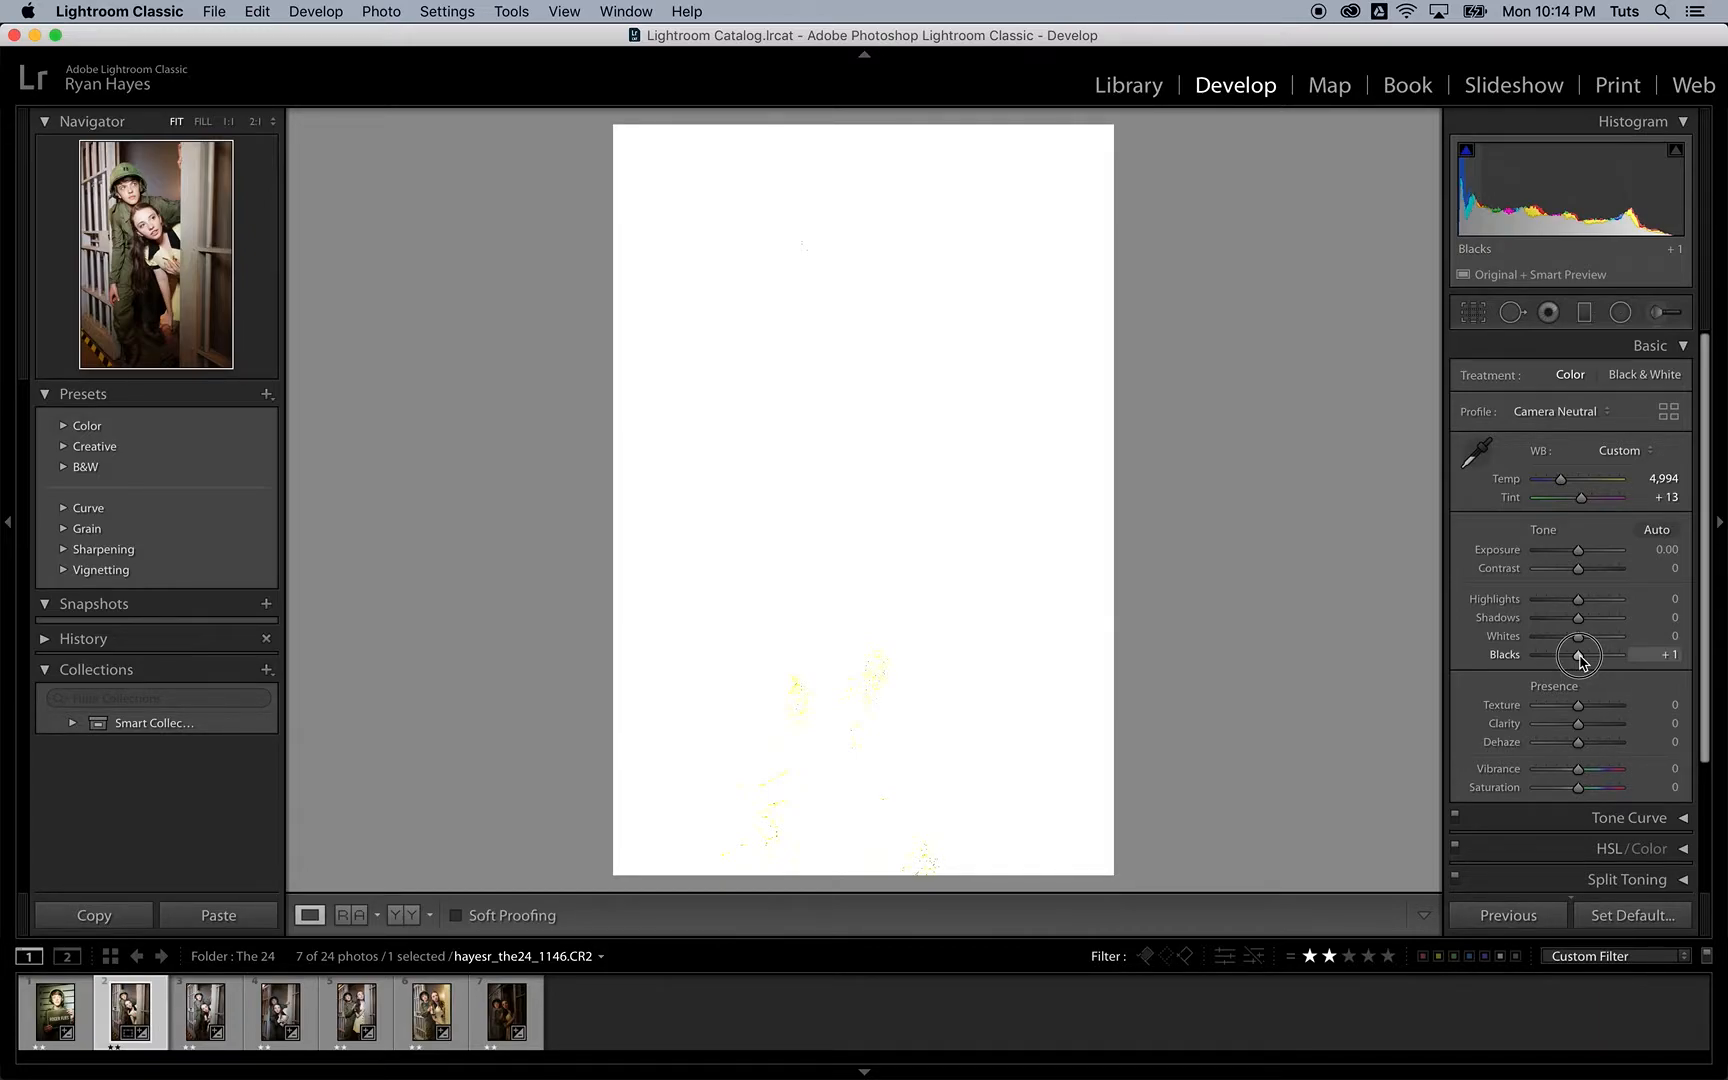
{"action": "left_click_drag", "start_coordinate": [1580, 658], "coordinate": [1577, 658]}
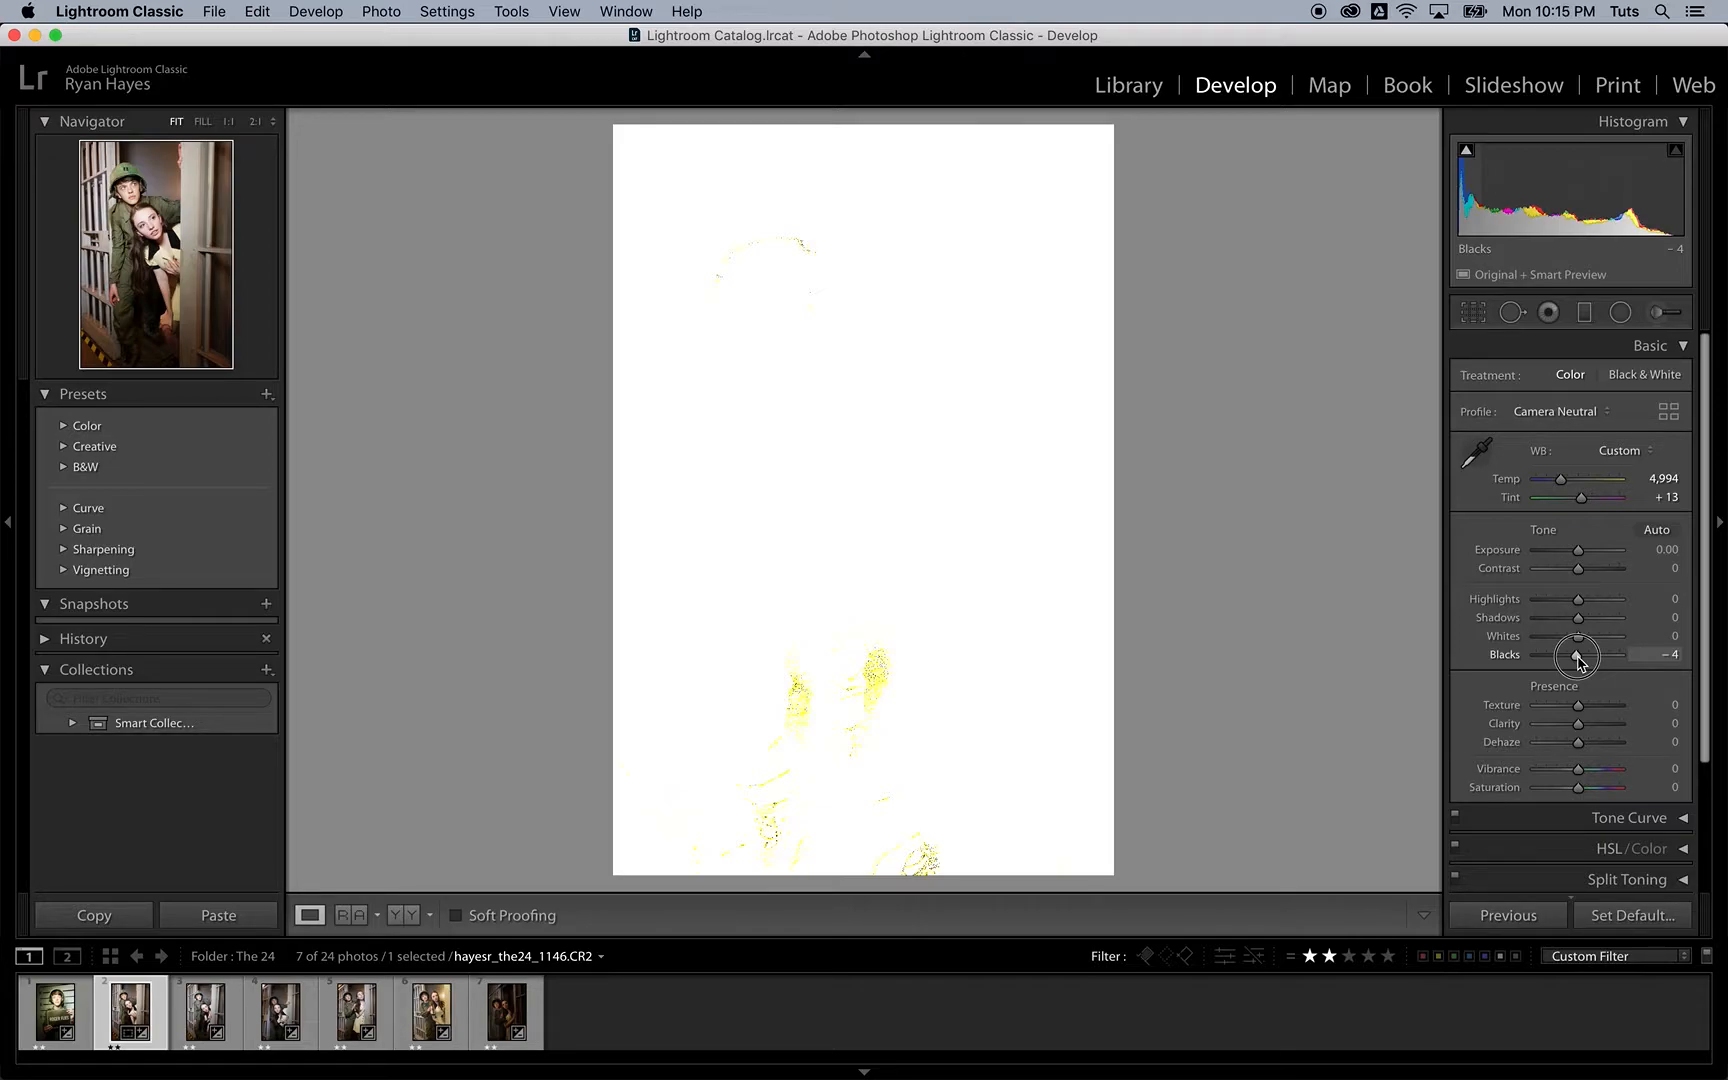
{"action": "left_click_drag", "start_coordinate": [1578, 661], "coordinate": [1573, 661]}
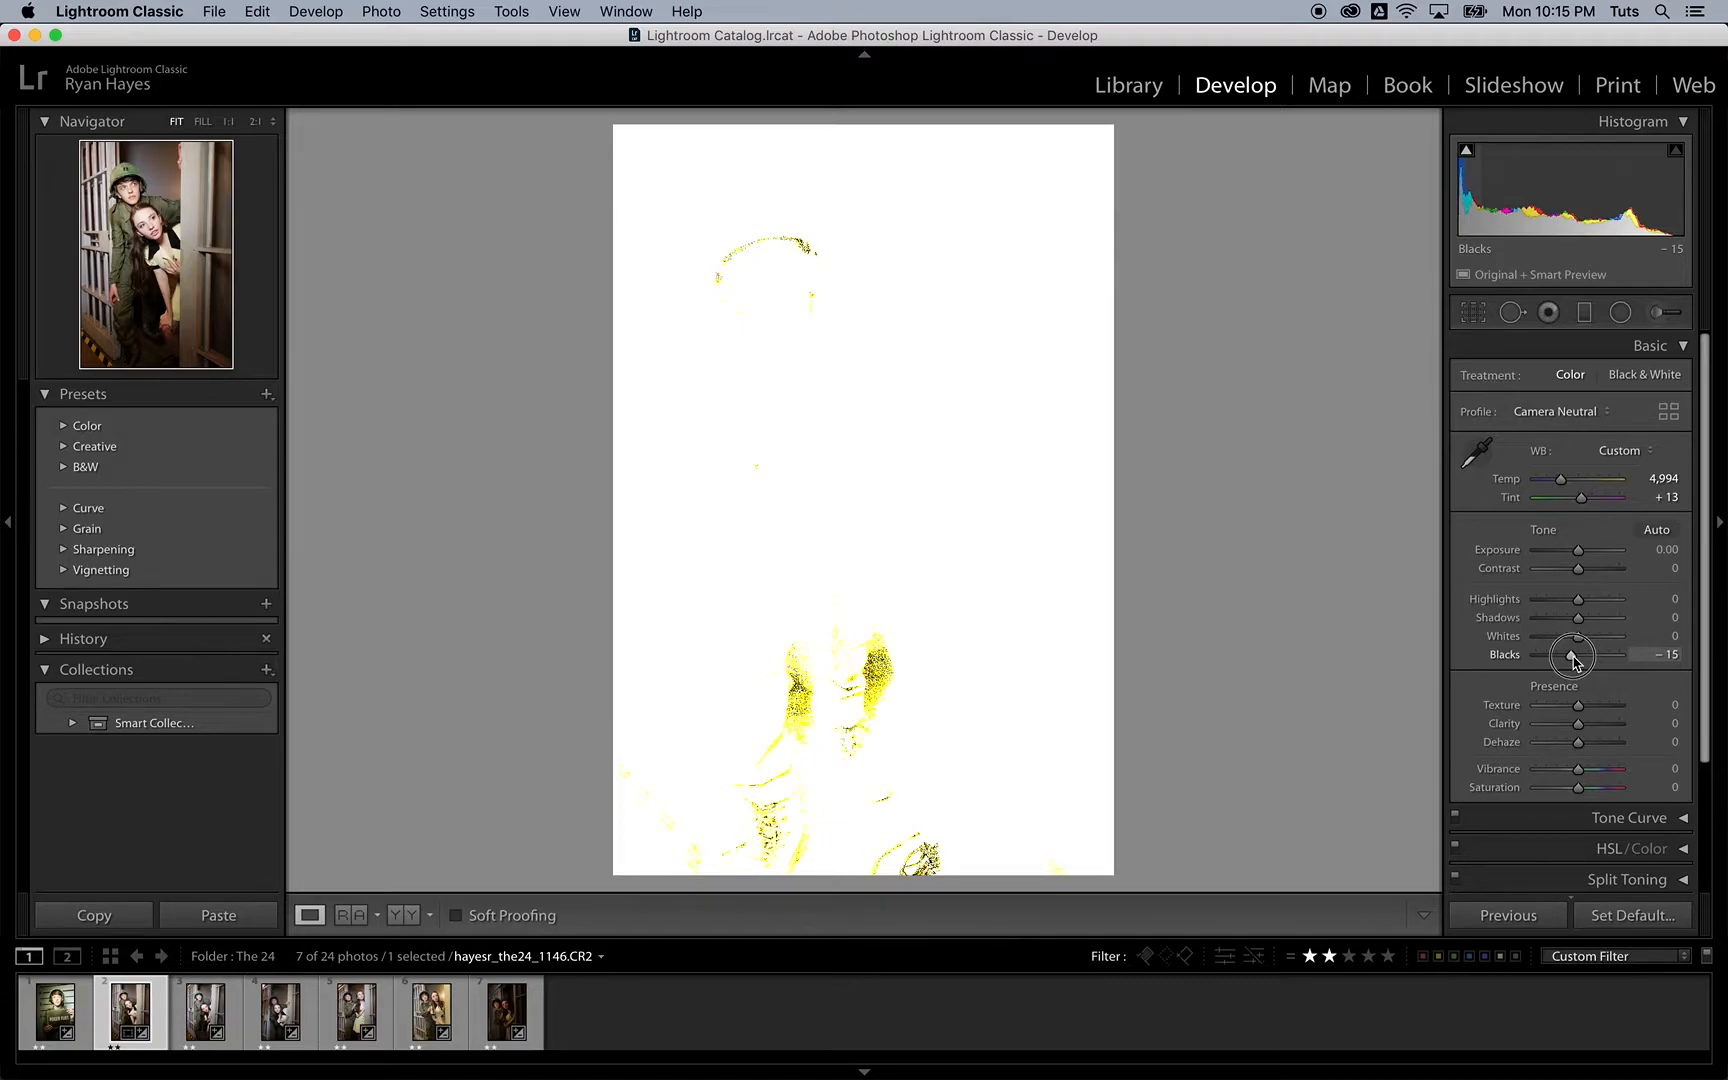
{"action": "left_click_drag", "start_coordinate": [1573, 660], "coordinate": [1576, 659]}
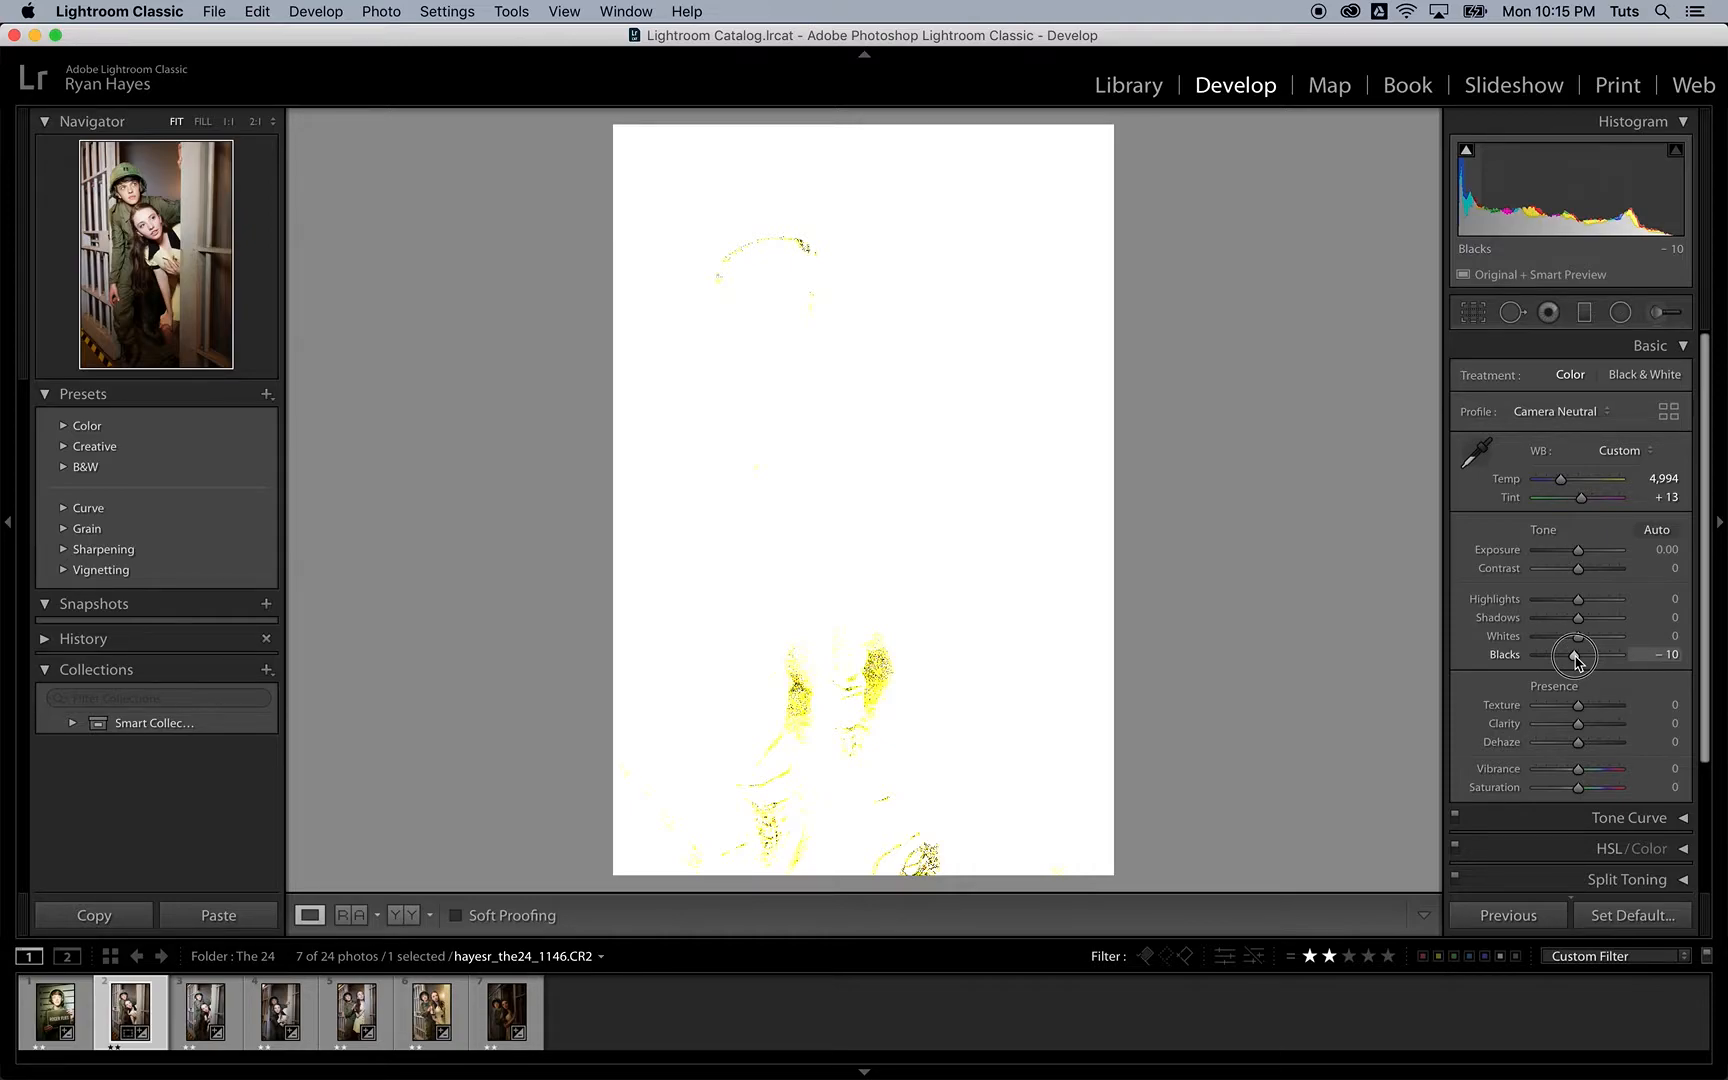
{"action": "left_click_drag", "start_coordinate": [1575, 657], "coordinate": [1576, 660]}
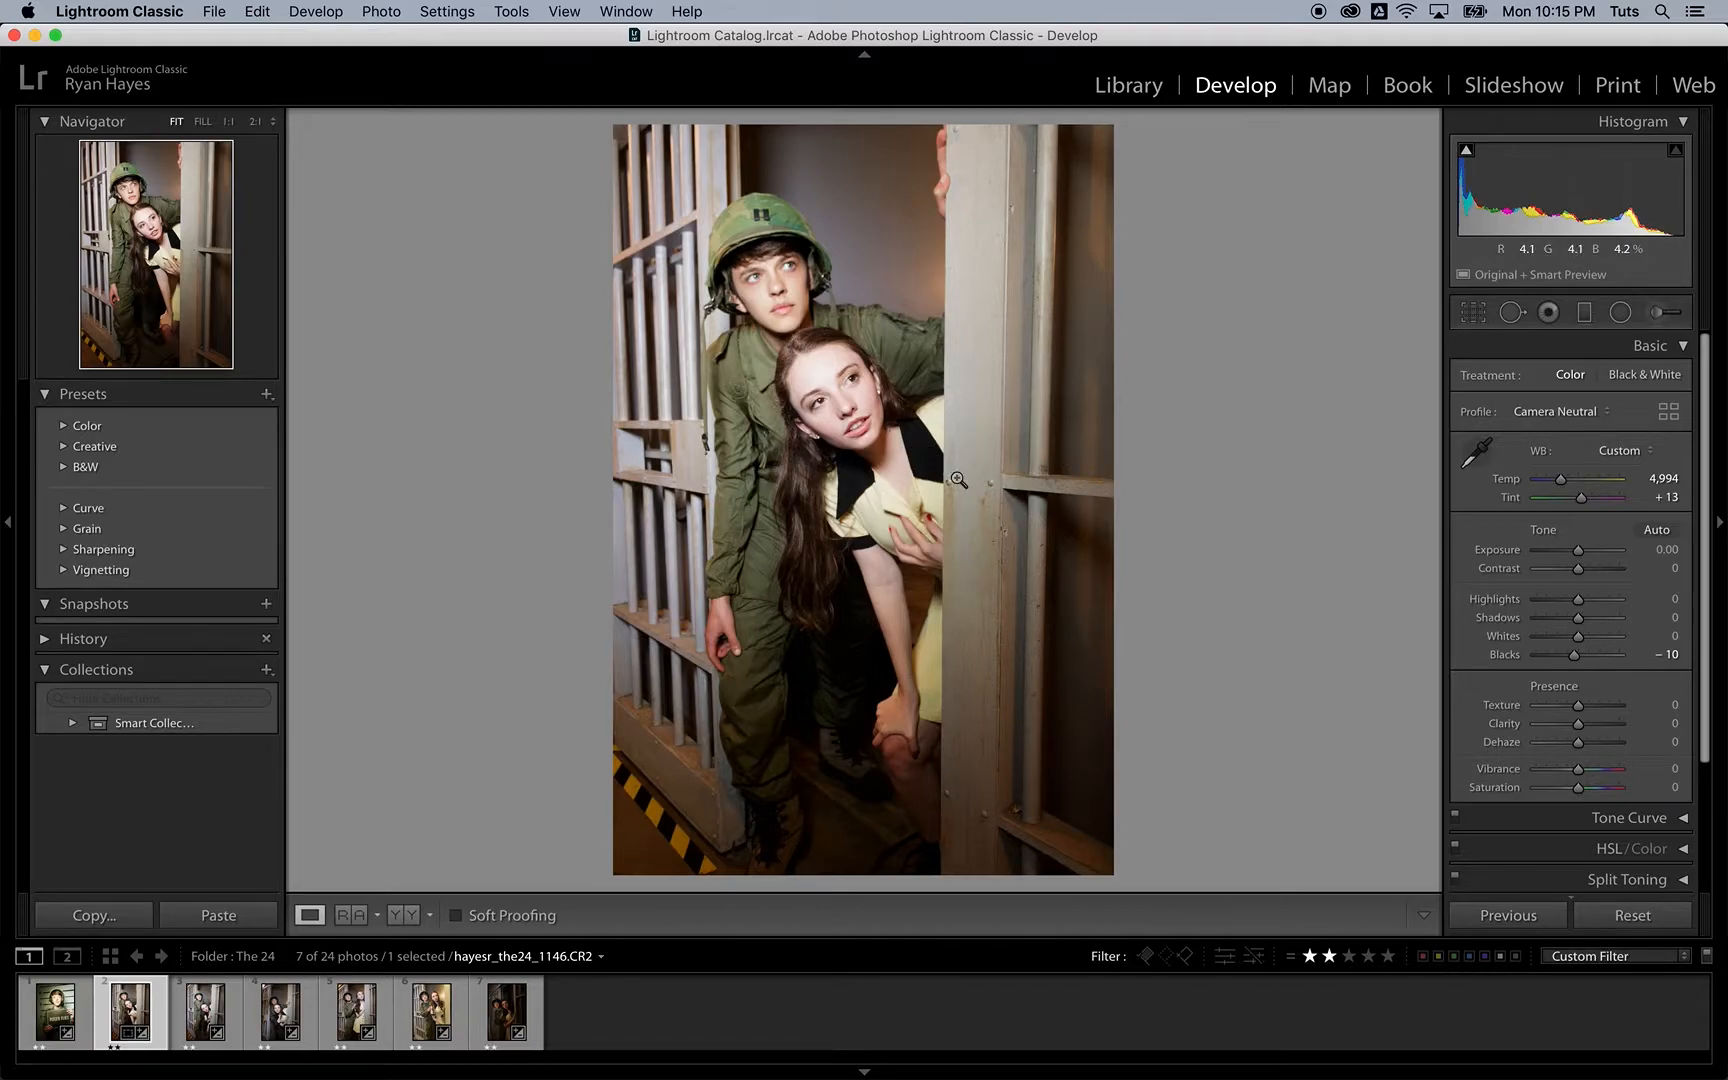
{"action": "double_click", "coordinate": [1576, 658]}
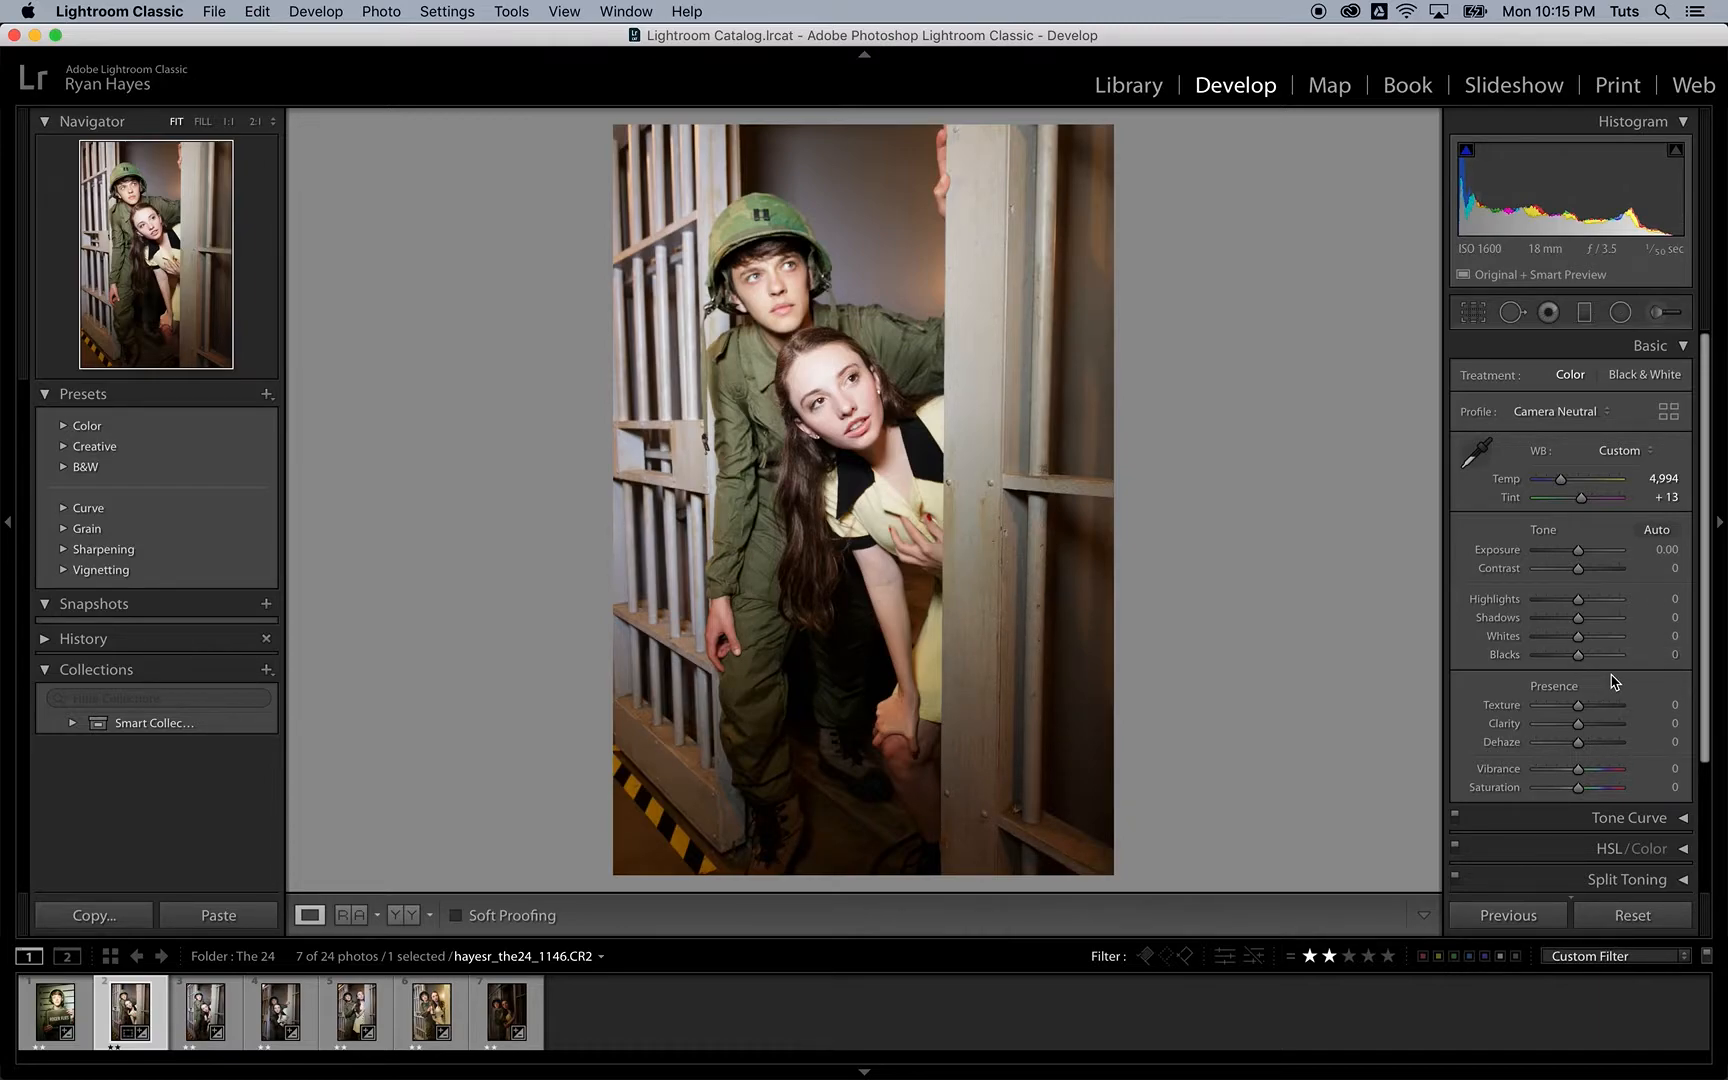
Step: Apply the automatic Blacks adjustment to the photo, giving a value of −15
{"action": "key", "text": "shift"}
{"action": "double_click", "coordinate": [1578, 658], "text": "shift"}
{"action": "left_click", "coordinate": [1573, 657]}
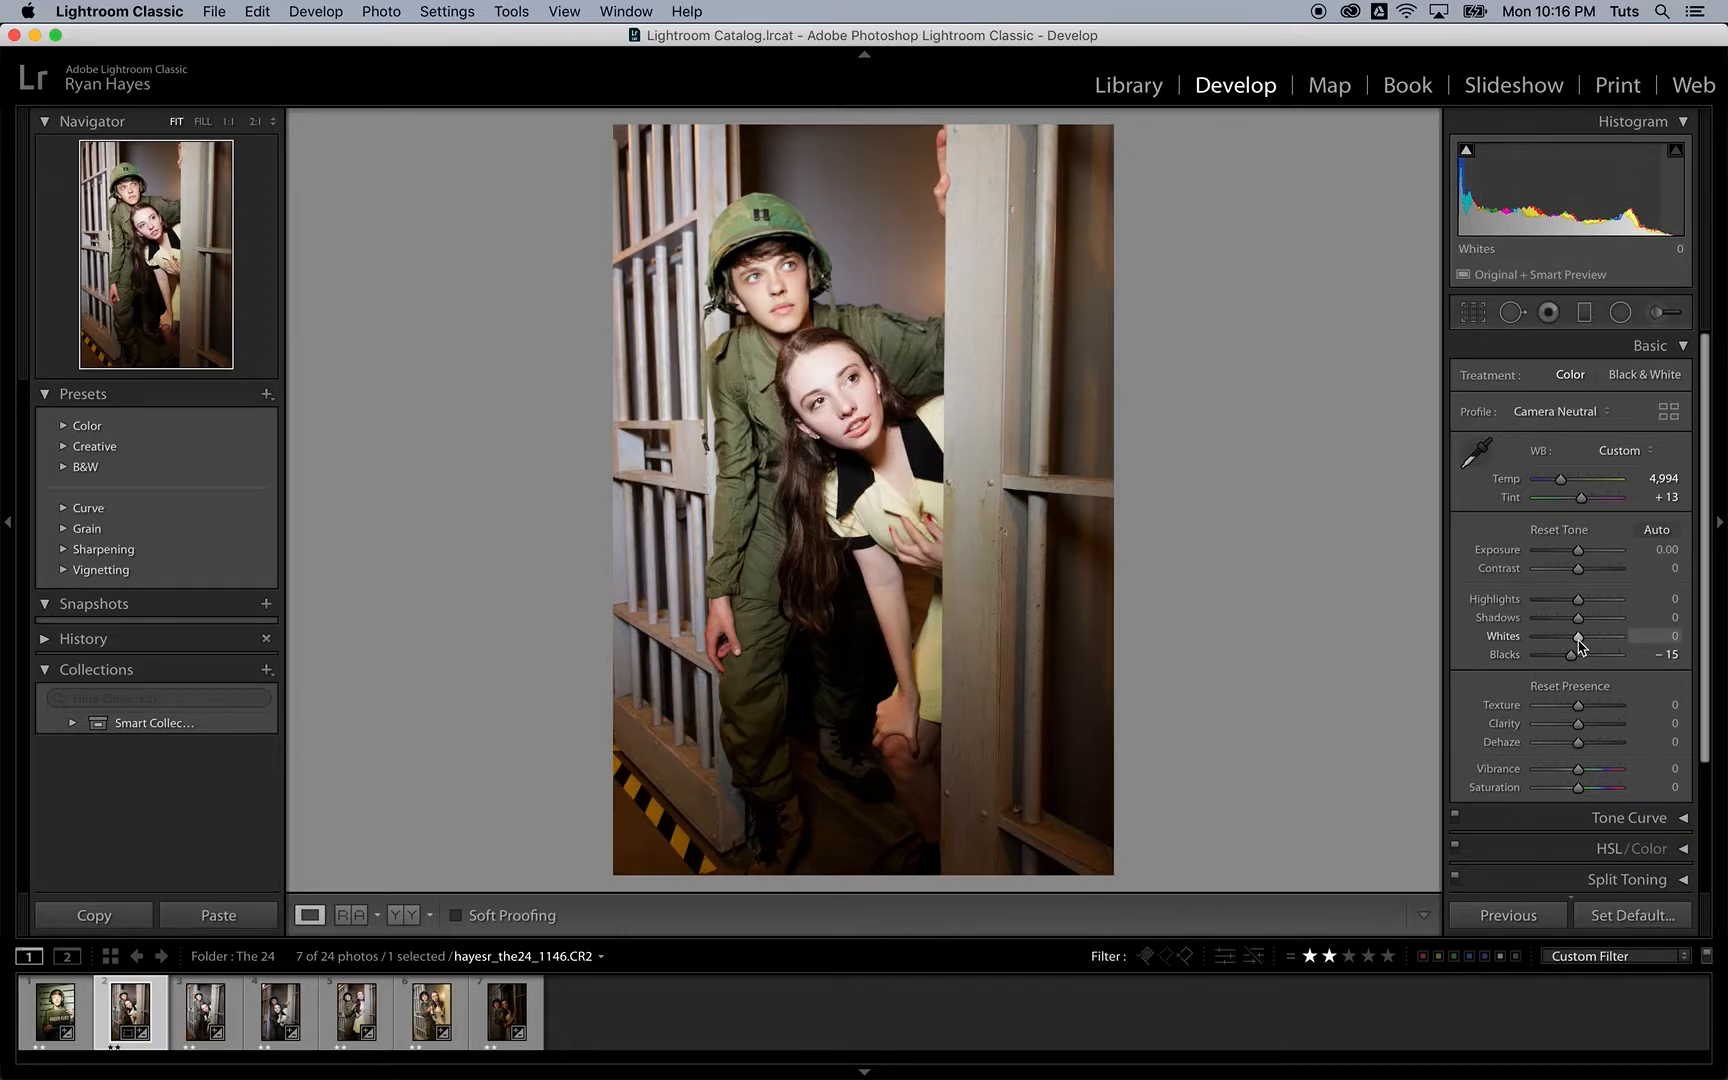
Step: Raise Whites to +28, using the highlight clipping preview to judge the white point
{"action": "left_click", "coordinate": [1578, 640], "text": "alt"}
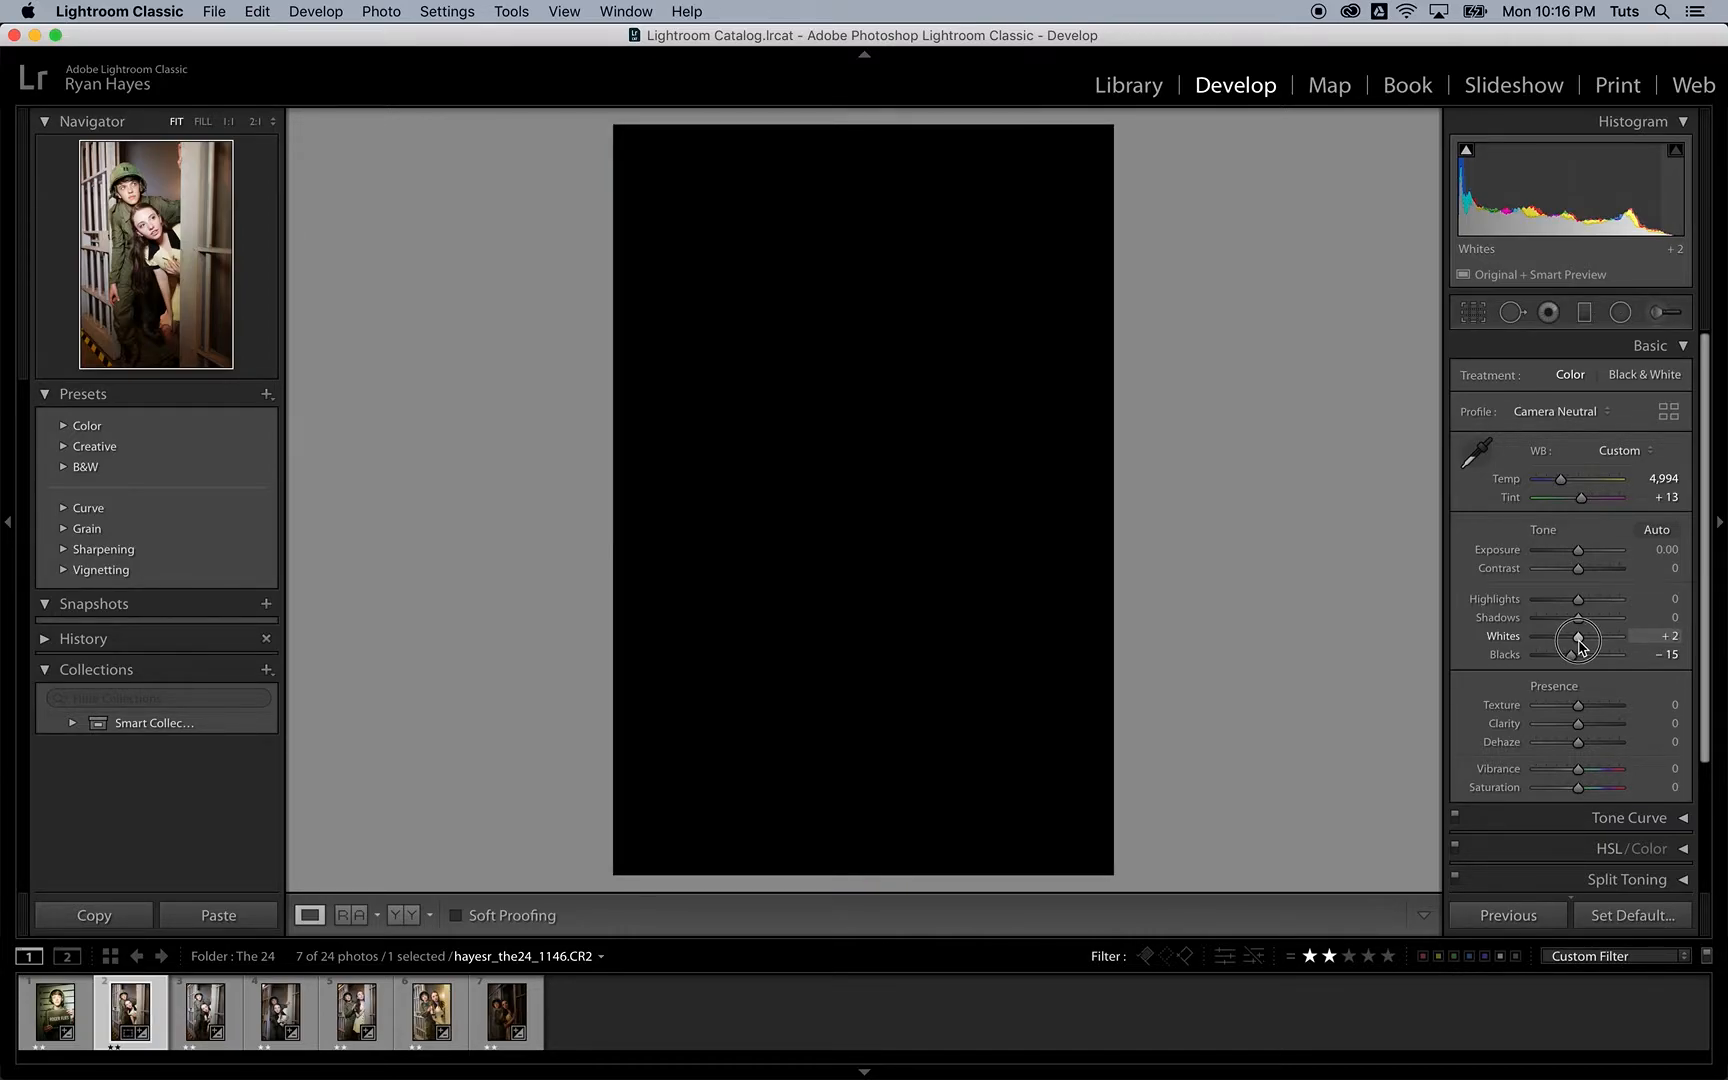
{"action": "left_click_drag", "start_coordinate": [1579, 642], "coordinate": [1595, 645]}
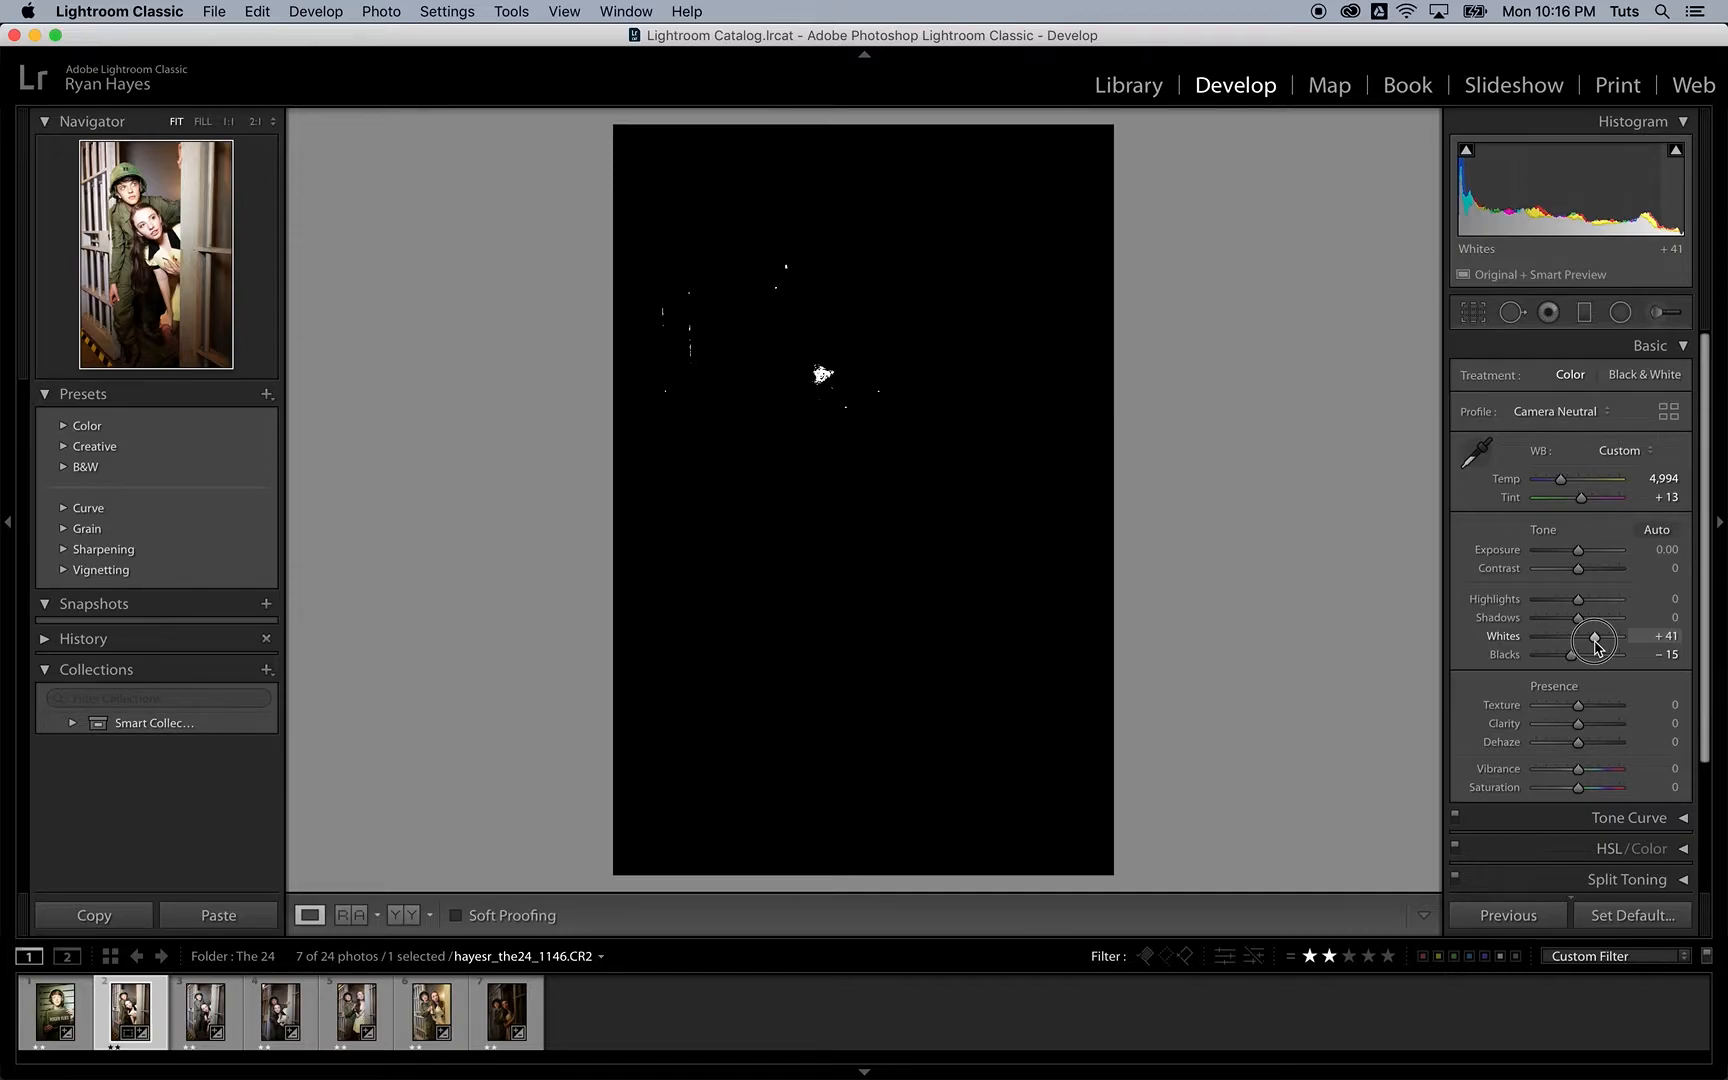
{"action": "left_click_drag", "start_coordinate": [1595, 645], "coordinate": [1594, 645]}
{"action": "left_click_drag", "start_coordinate": [1595, 645], "coordinate": [1590, 645]}
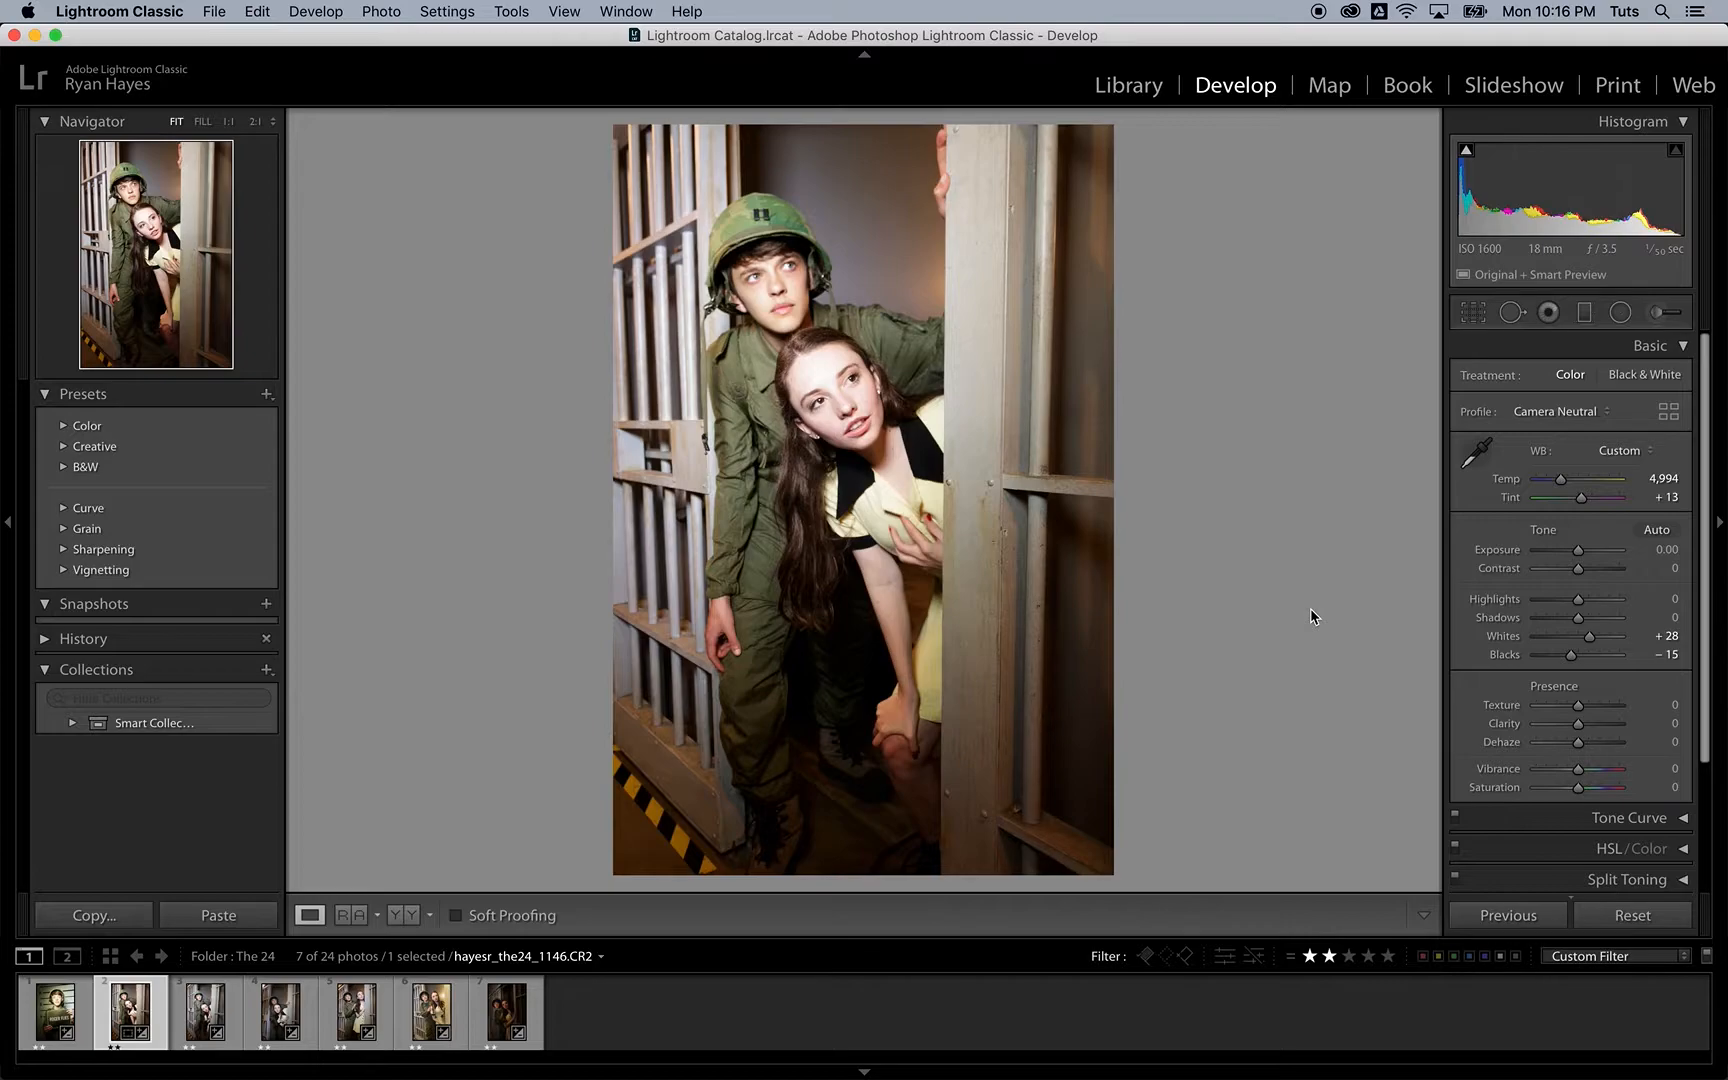
Step: Lower Highlights to −24 to soften the brightest areas of the photo
{"action": "left_click", "coordinate": [1577, 601]}
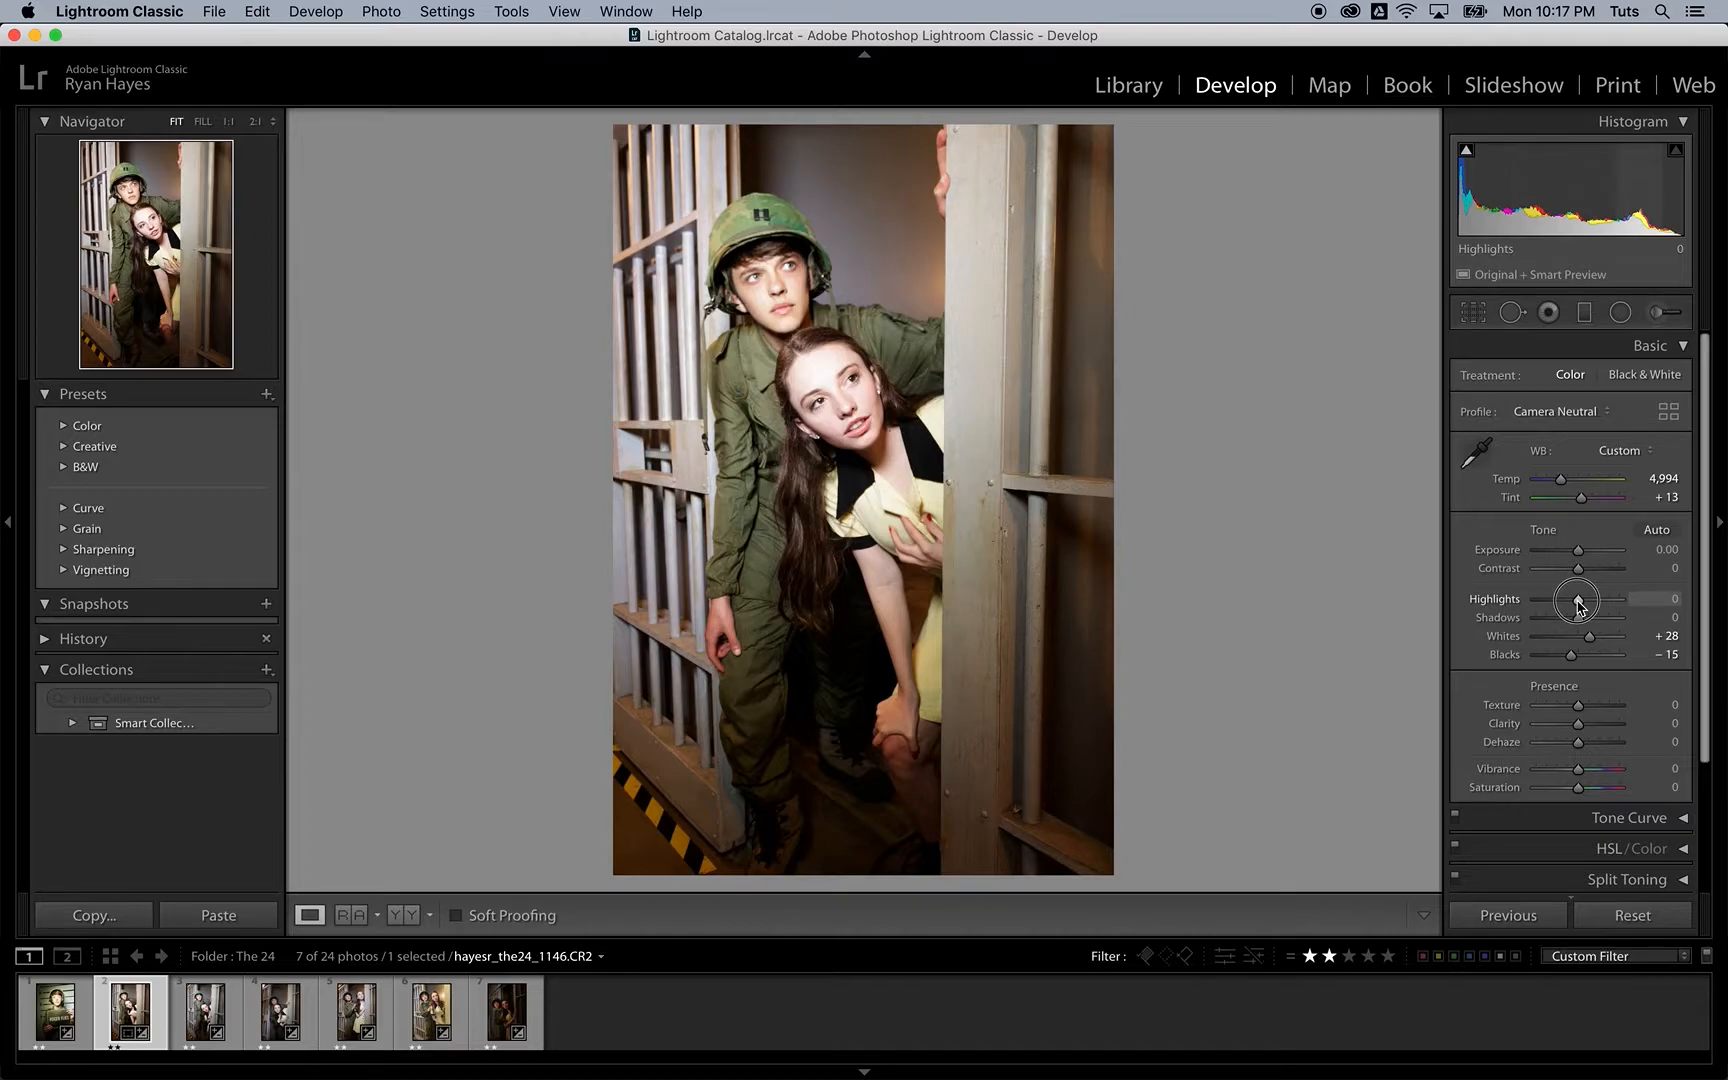
{"action": "left_click_drag", "start_coordinate": [1578, 605], "coordinate": [1580, 604]}
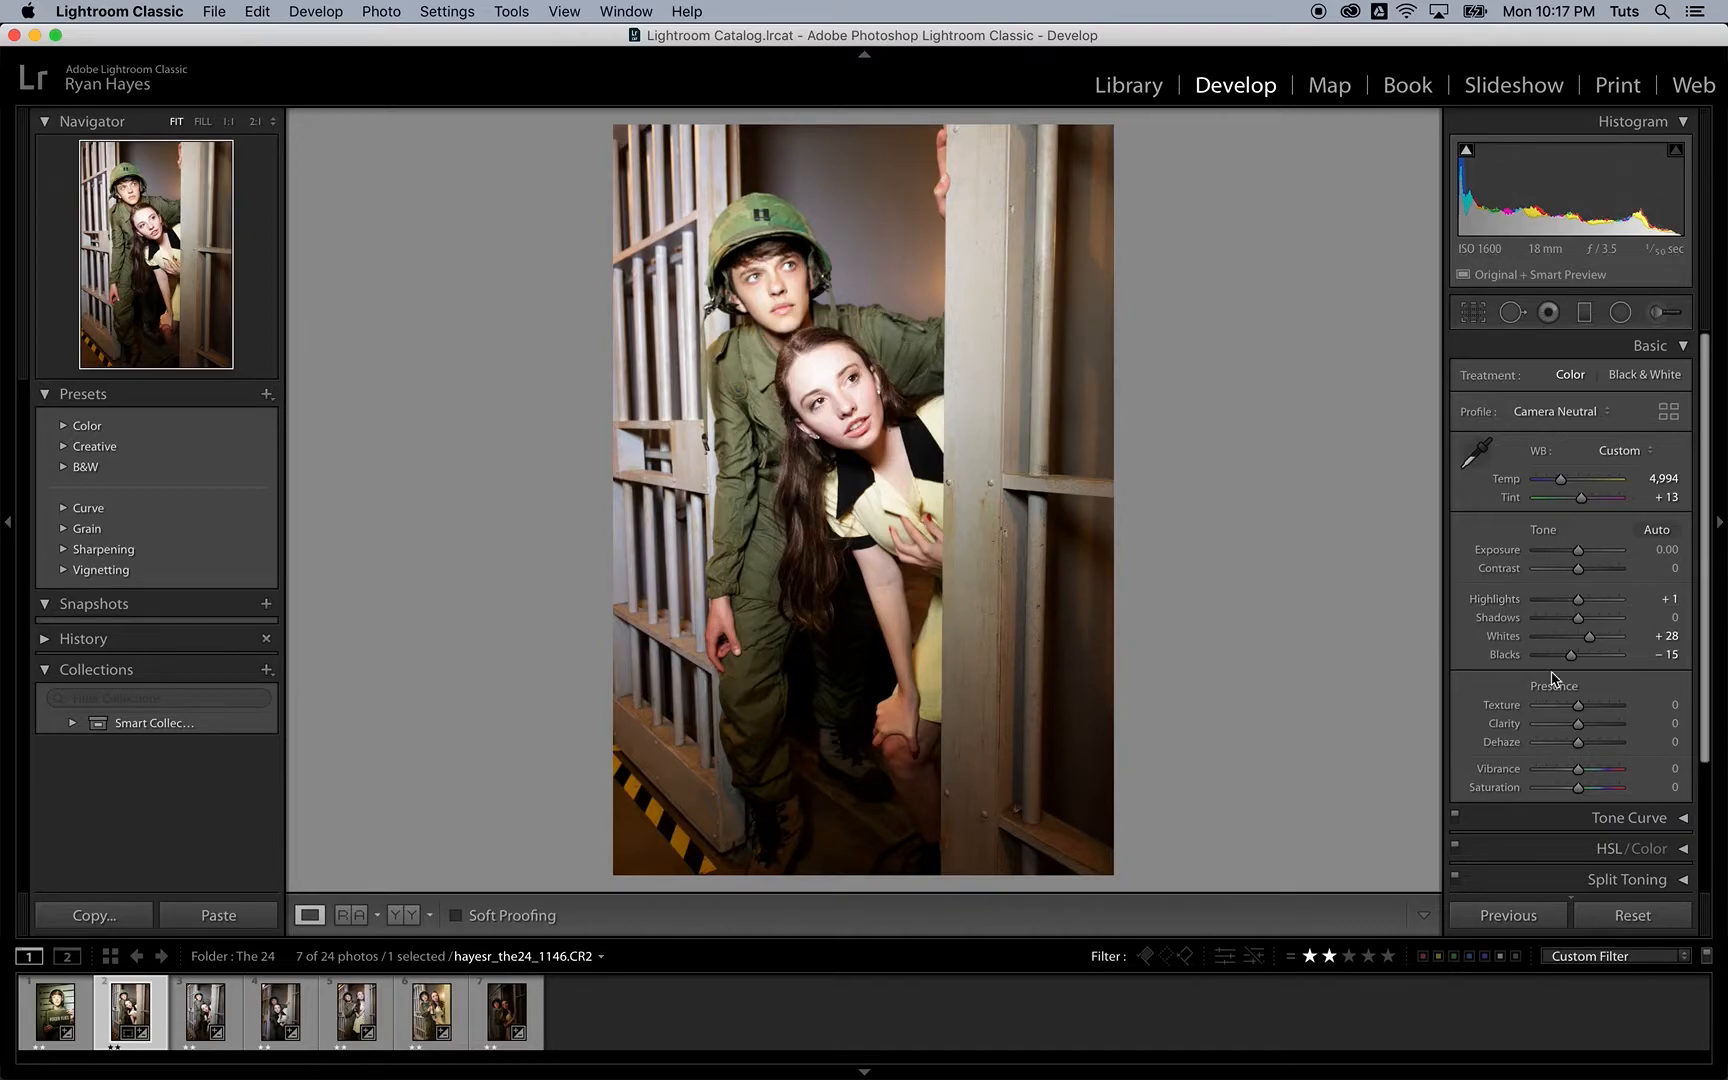
{"action": "left_click", "coordinate": [1580, 605]}
{"action": "left_click_drag", "start_coordinate": [1580, 605], "coordinate": [1569, 607]}
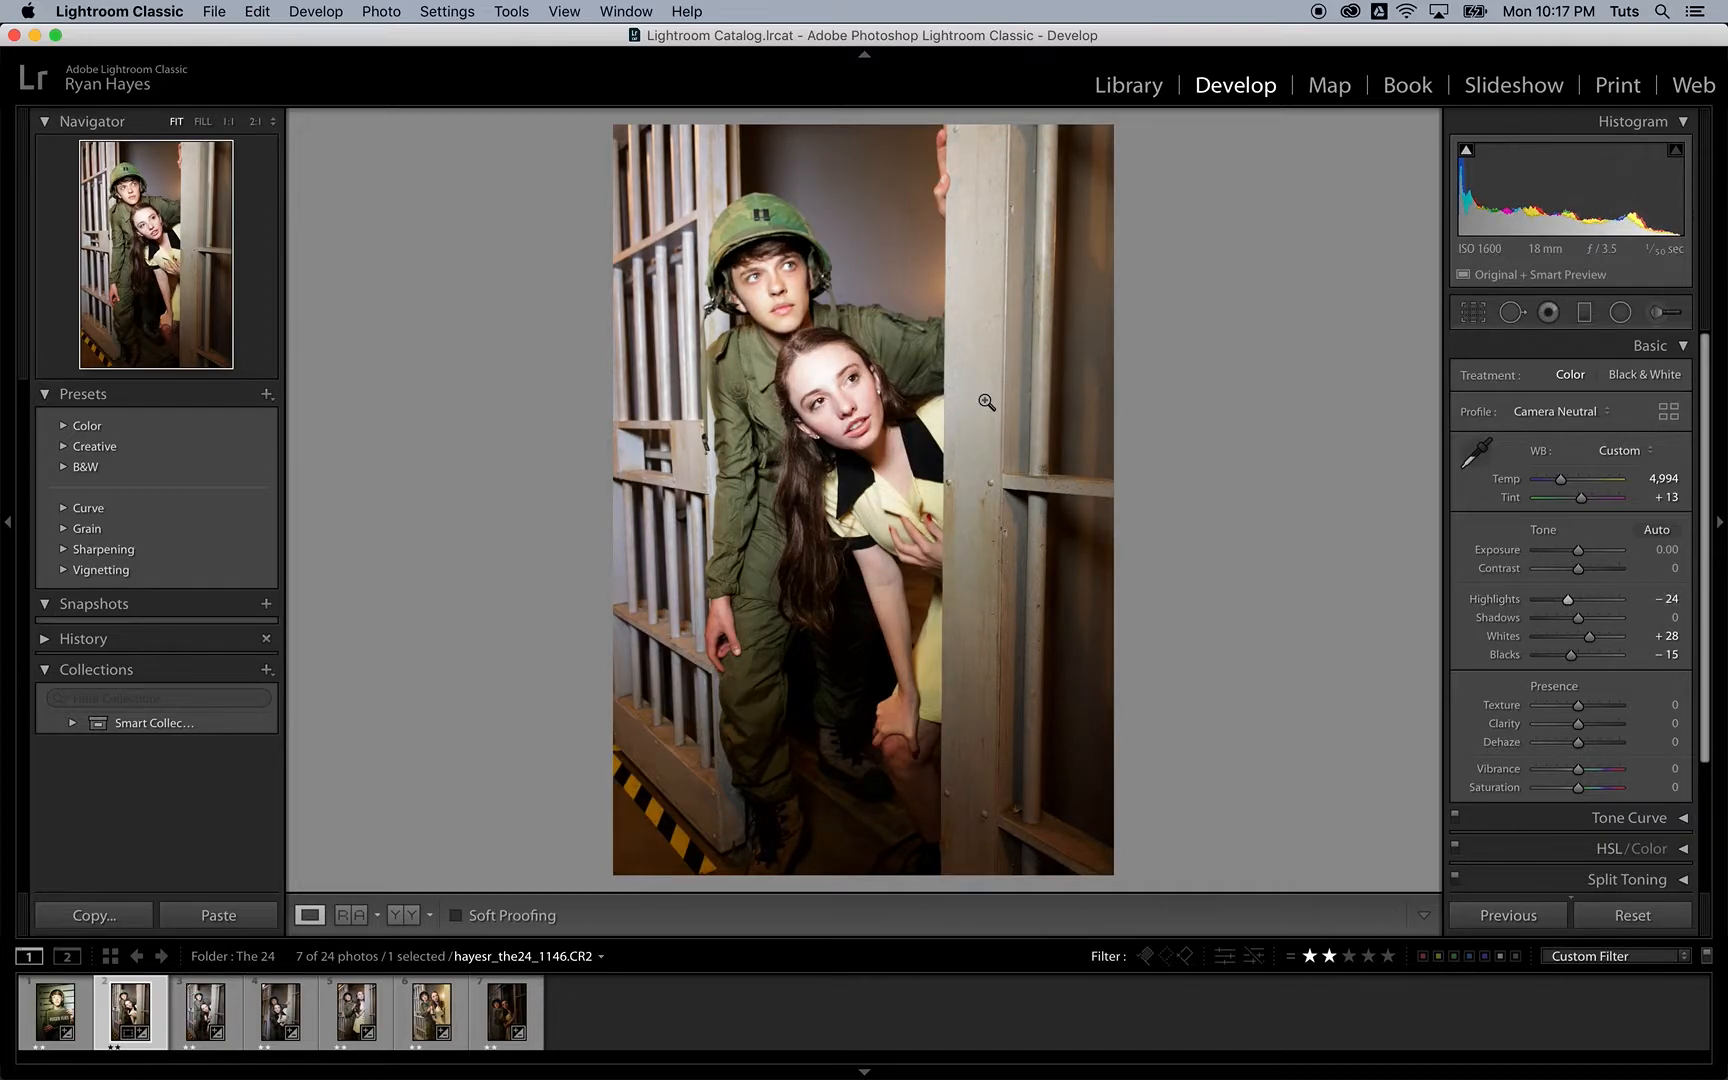
Step: Test Highlights at both low and high settings on the woman's face, and set it to −90
{"action": "left_click", "coordinate": [823, 396]}
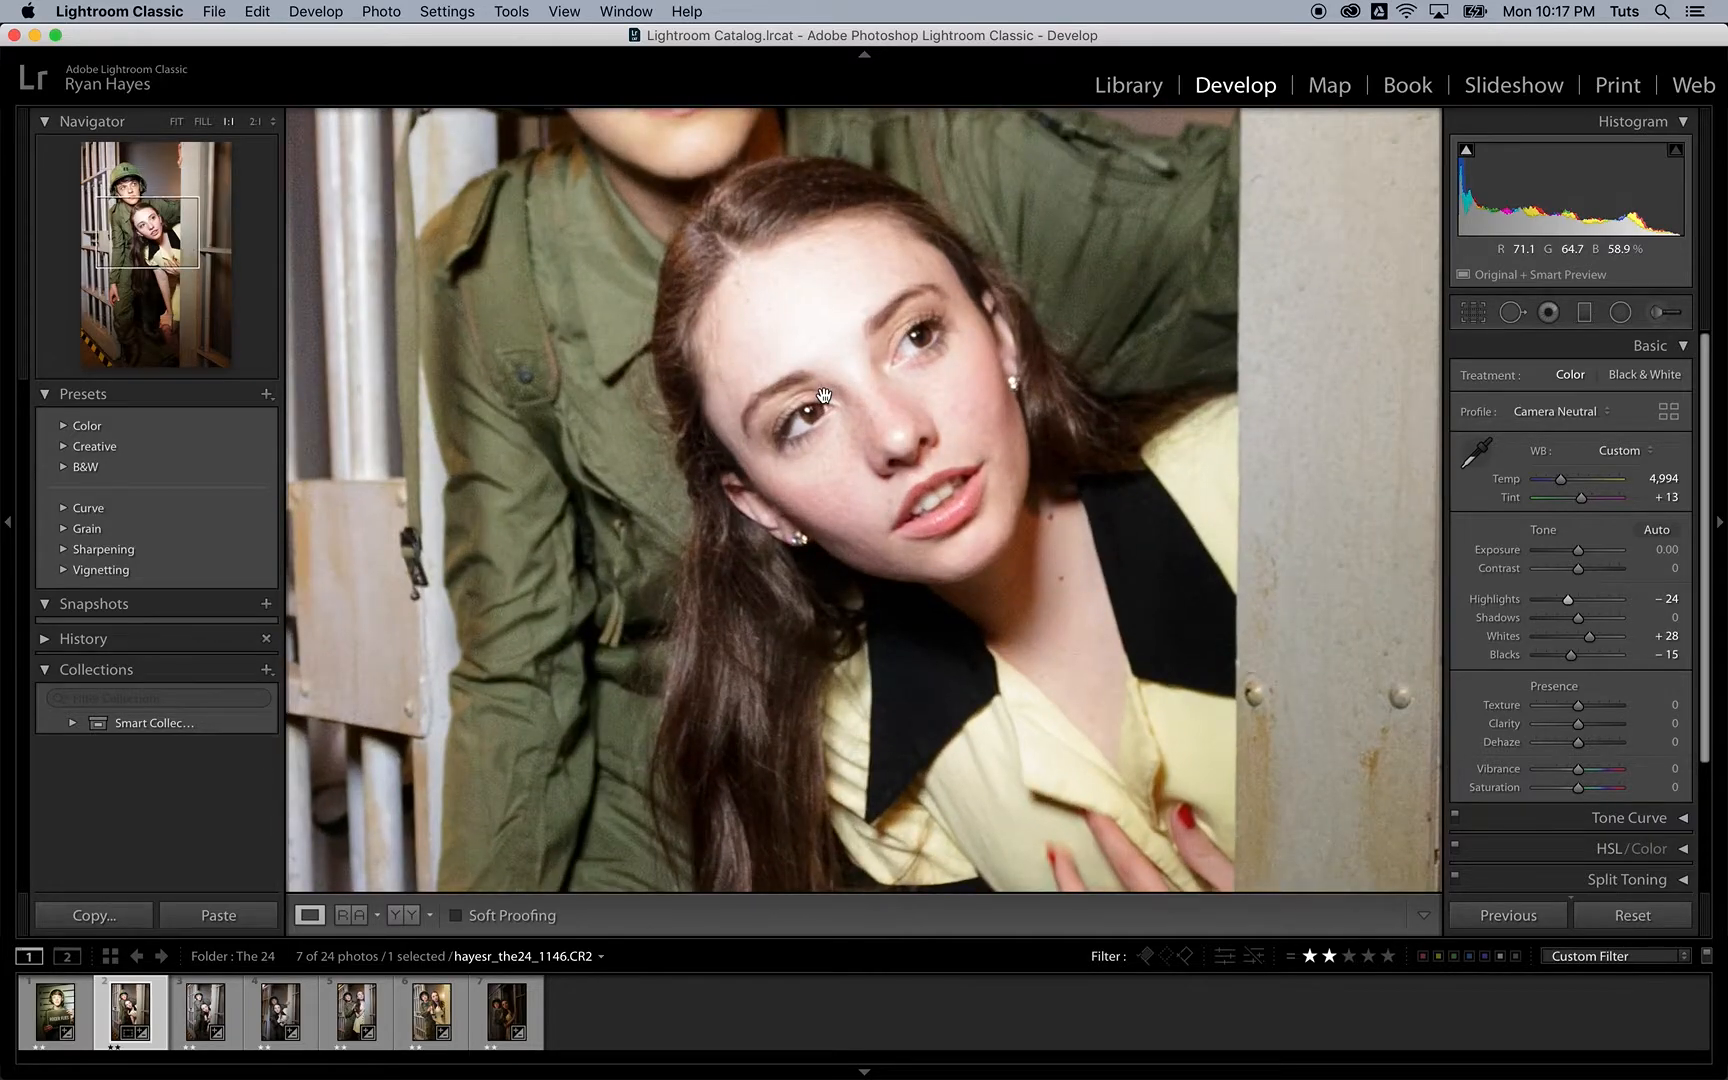
{"action": "left_click", "coordinate": [1569, 604]}
{"action": "left_click_drag", "start_coordinate": [1569, 604], "coordinate": [1437, 603]}
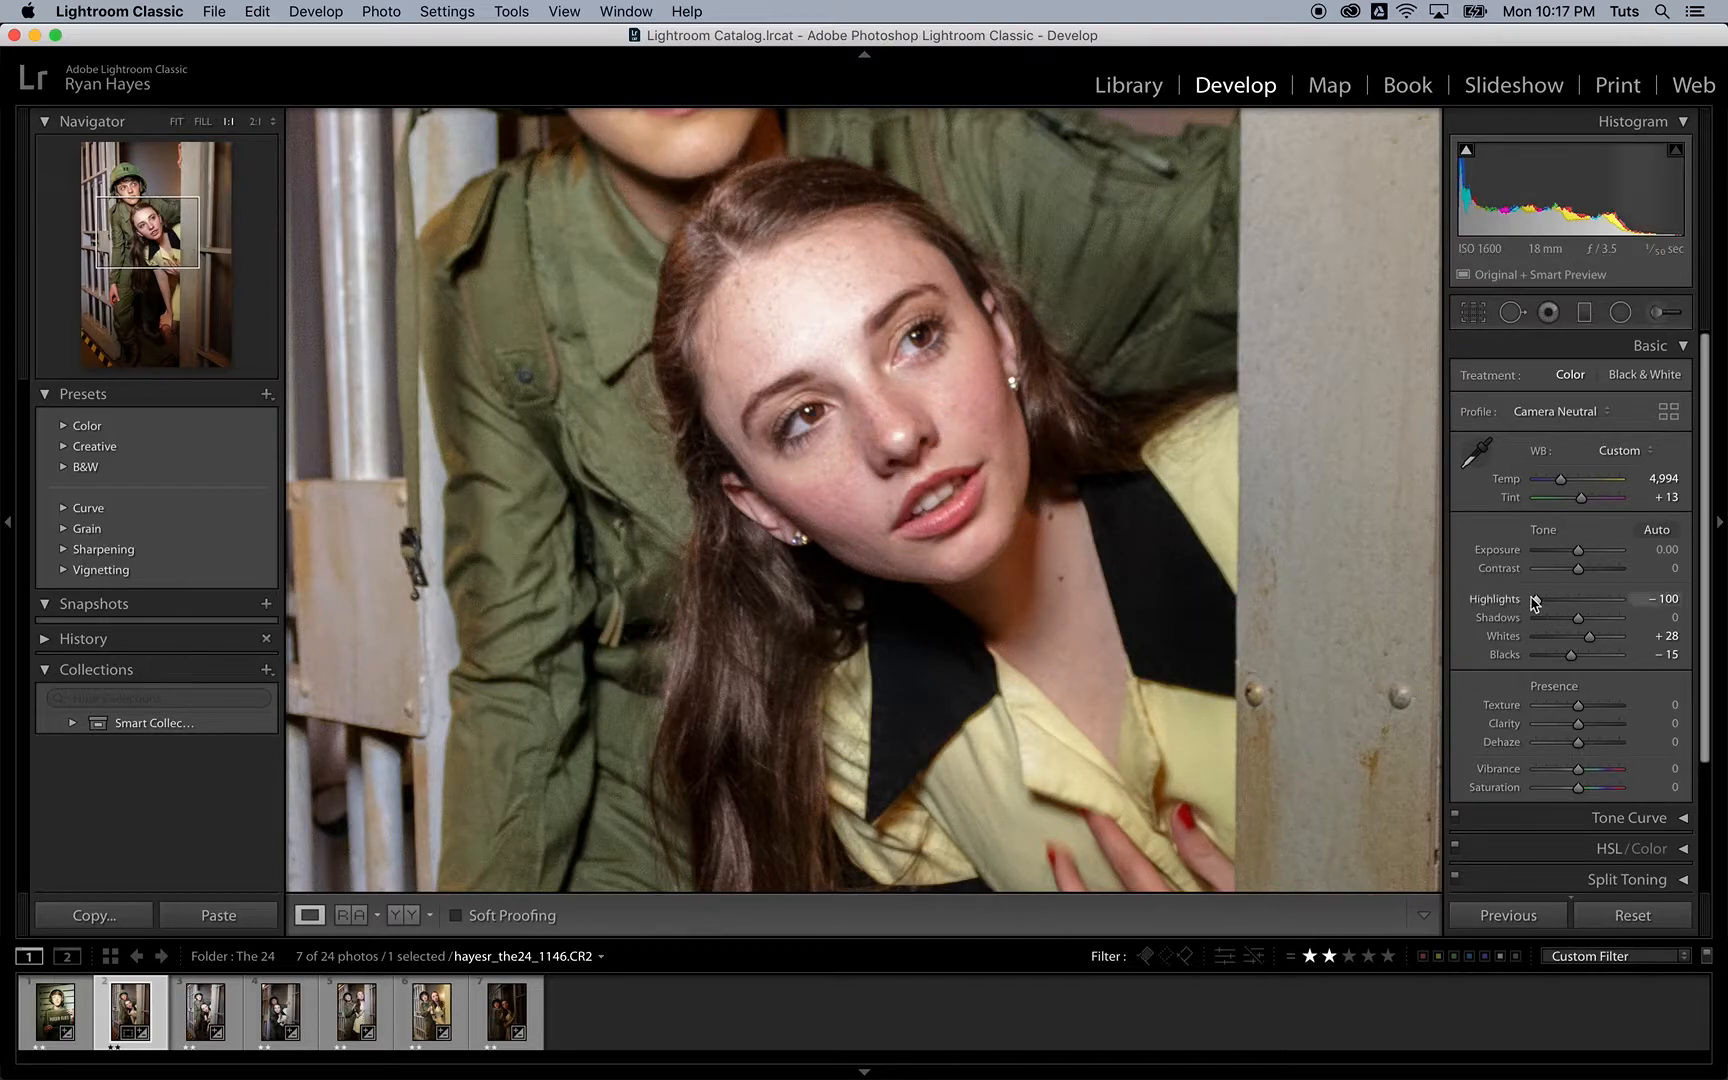
{"action": "left_click_drag", "start_coordinate": [1535, 603], "coordinate": [1582, 602]}
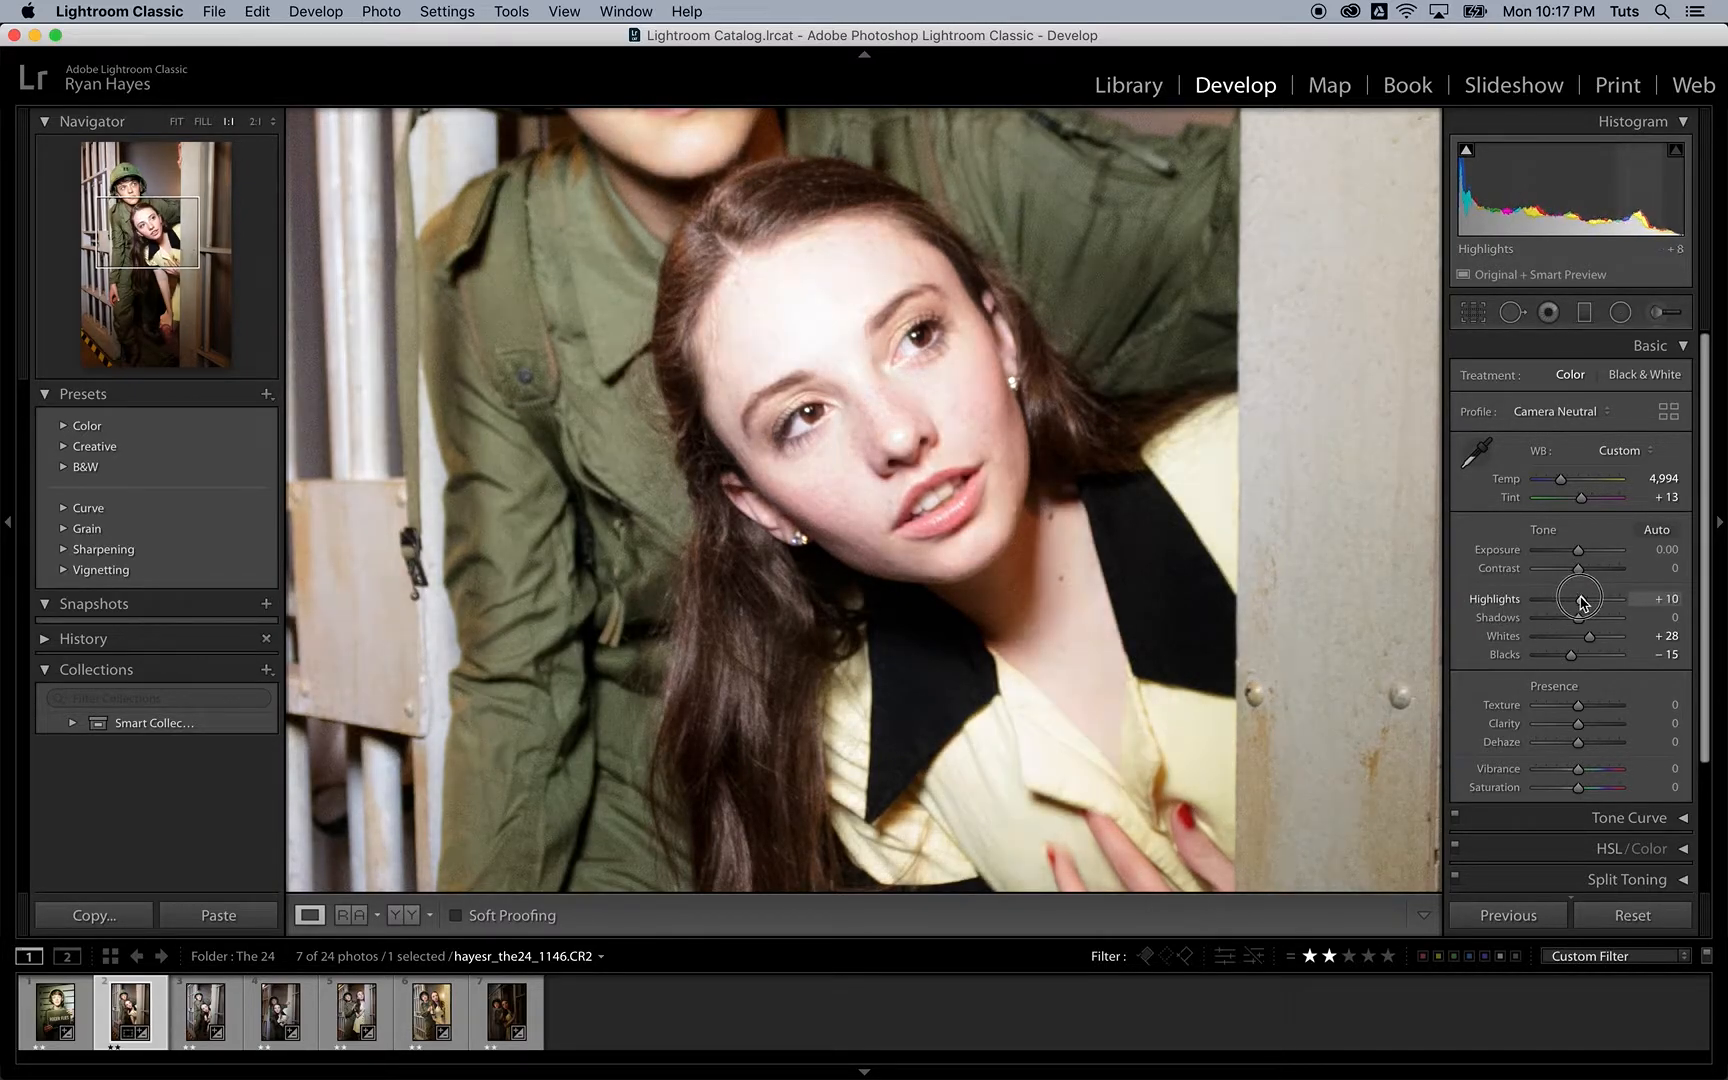
{"action": "double_click", "coordinate": [1580, 600]}
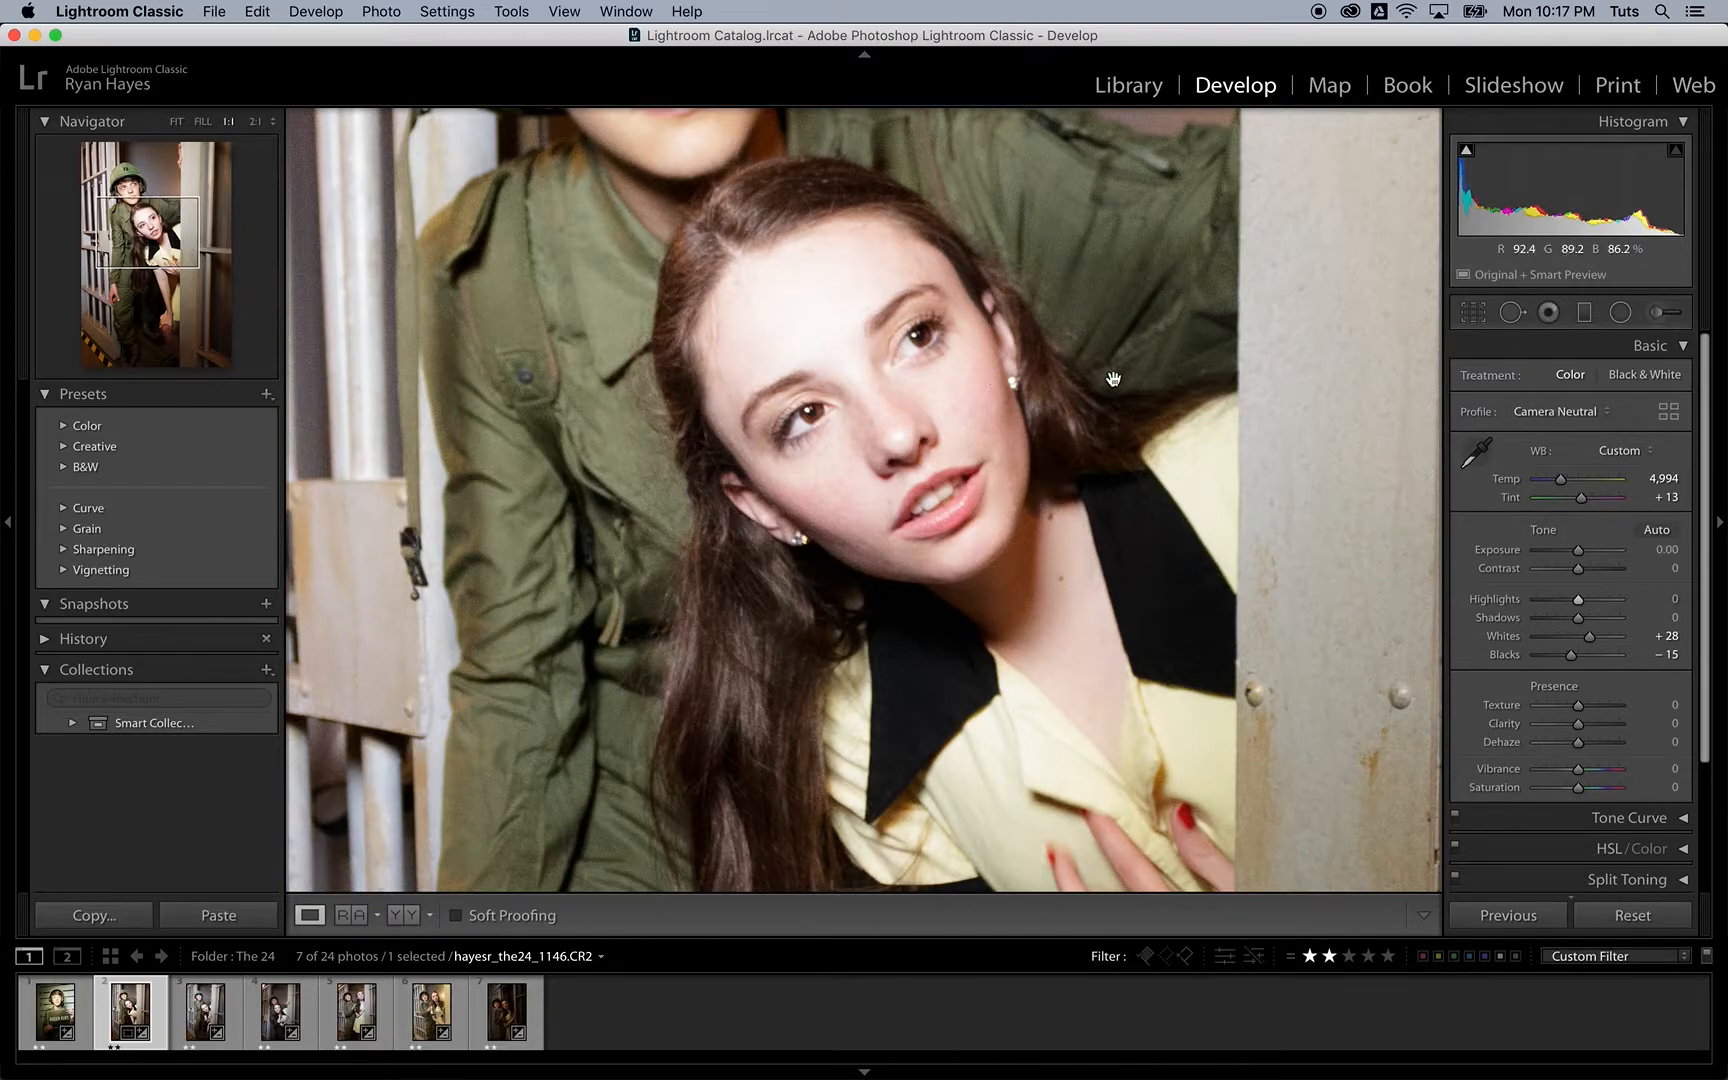
{"action": "left_click_drag", "start_coordinate": [1578, 599], "coordinate": [1538, 607]}
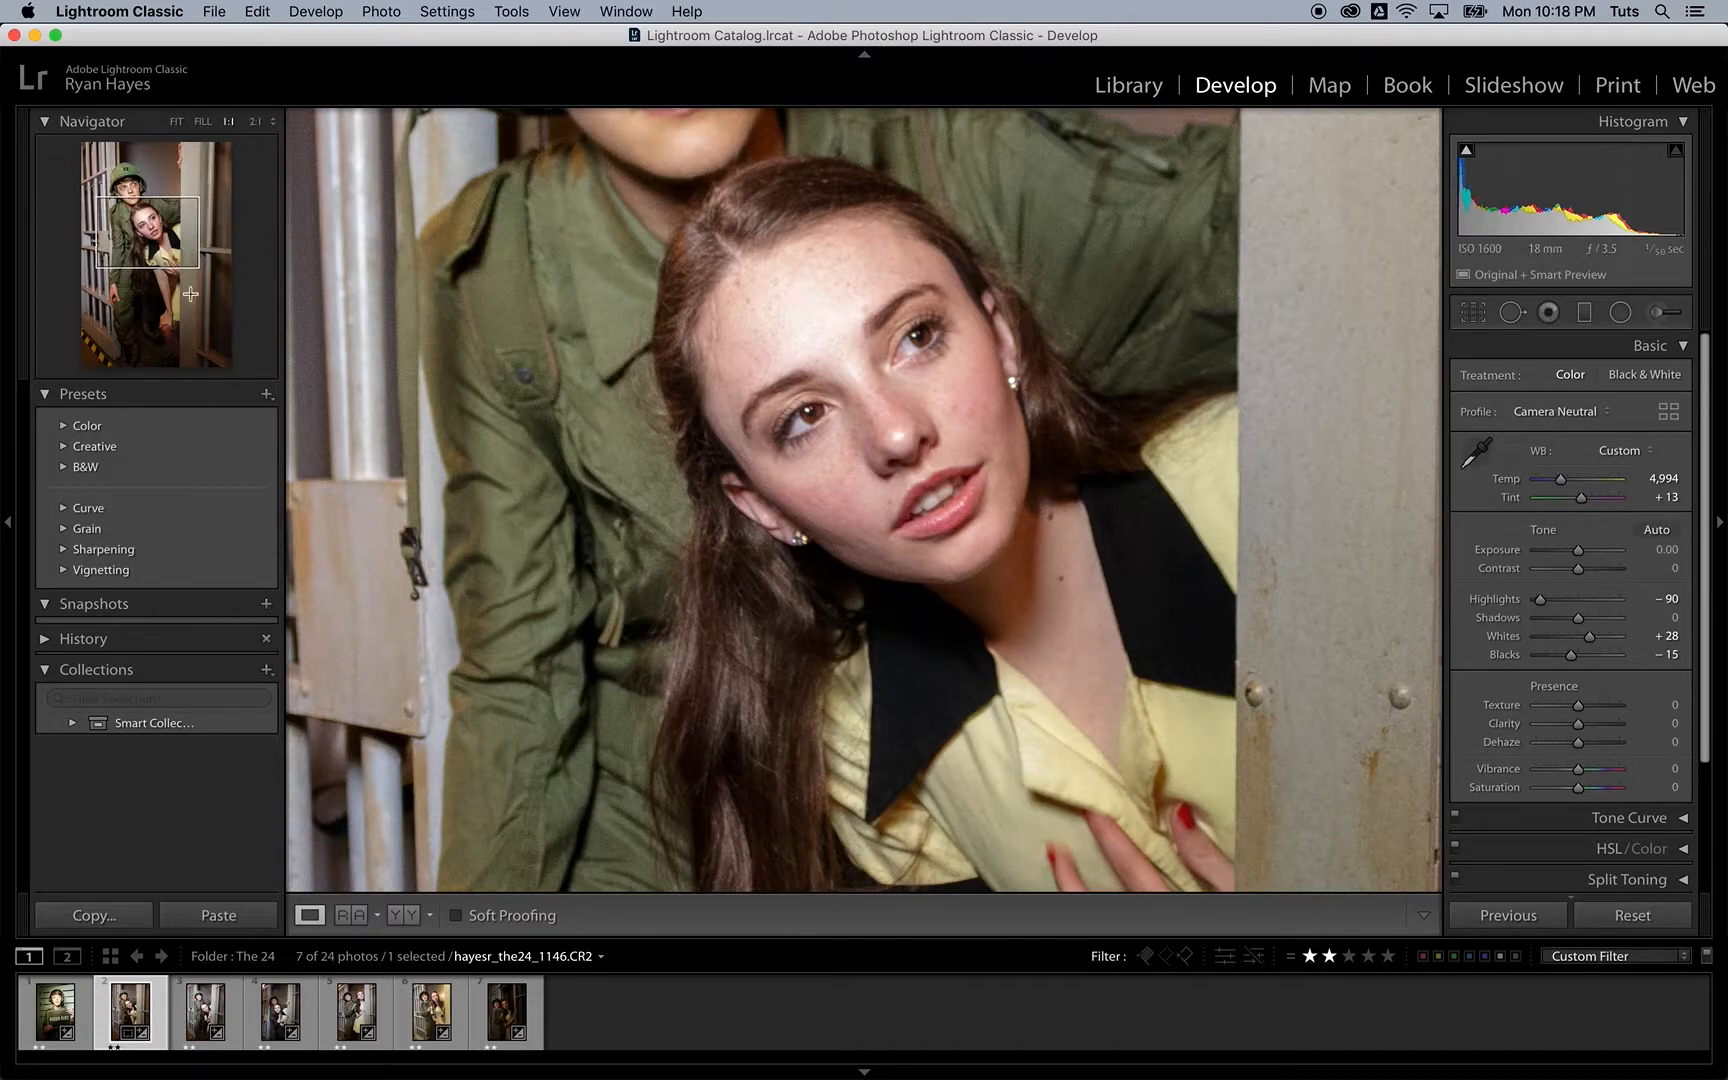
Step: Try Shadows at +100 on the dark area around the legs and boots, and reset it to zero
{"action": "left_click_drag", "start_coordinate": [776, 676], "coordinate": [629, 359]}
{"action": "left_click_drag", "start_coordinate": [876, 536], "coordinate": [891, 170]}
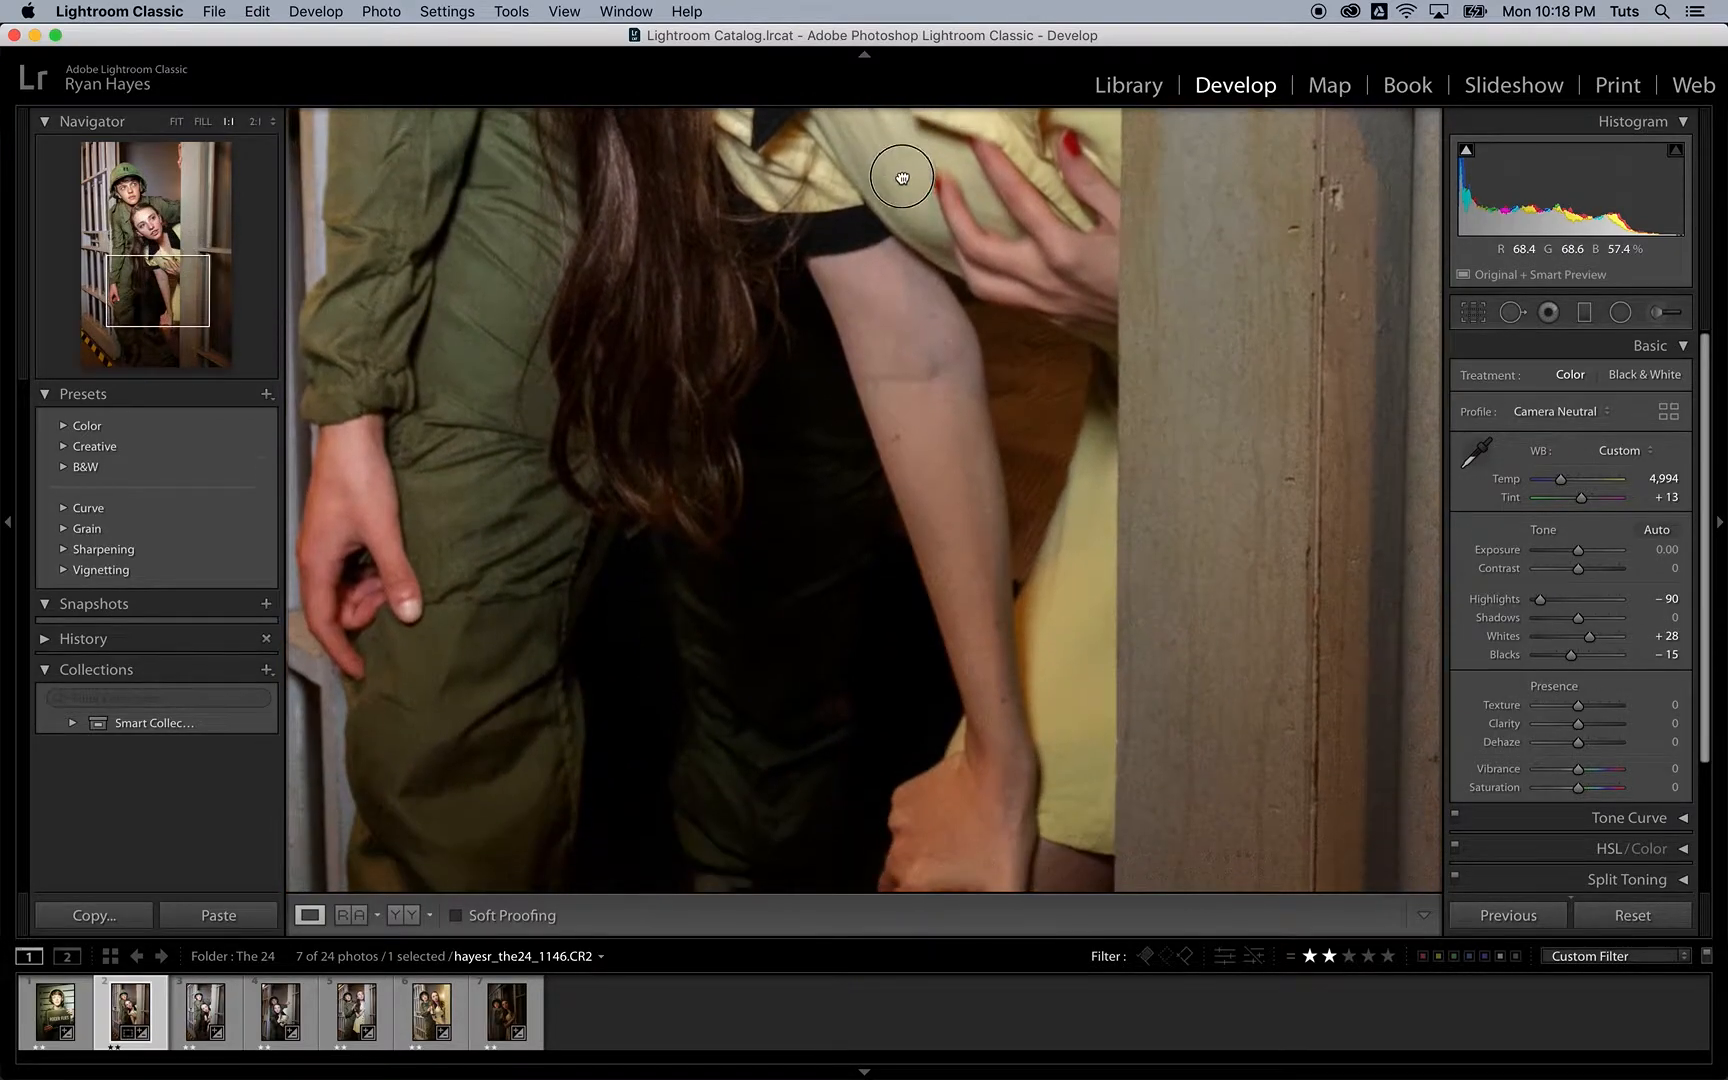
{"action": "left_click_drag", "start_coordinate": [964, 463], "coordinate": [1037, 250]}
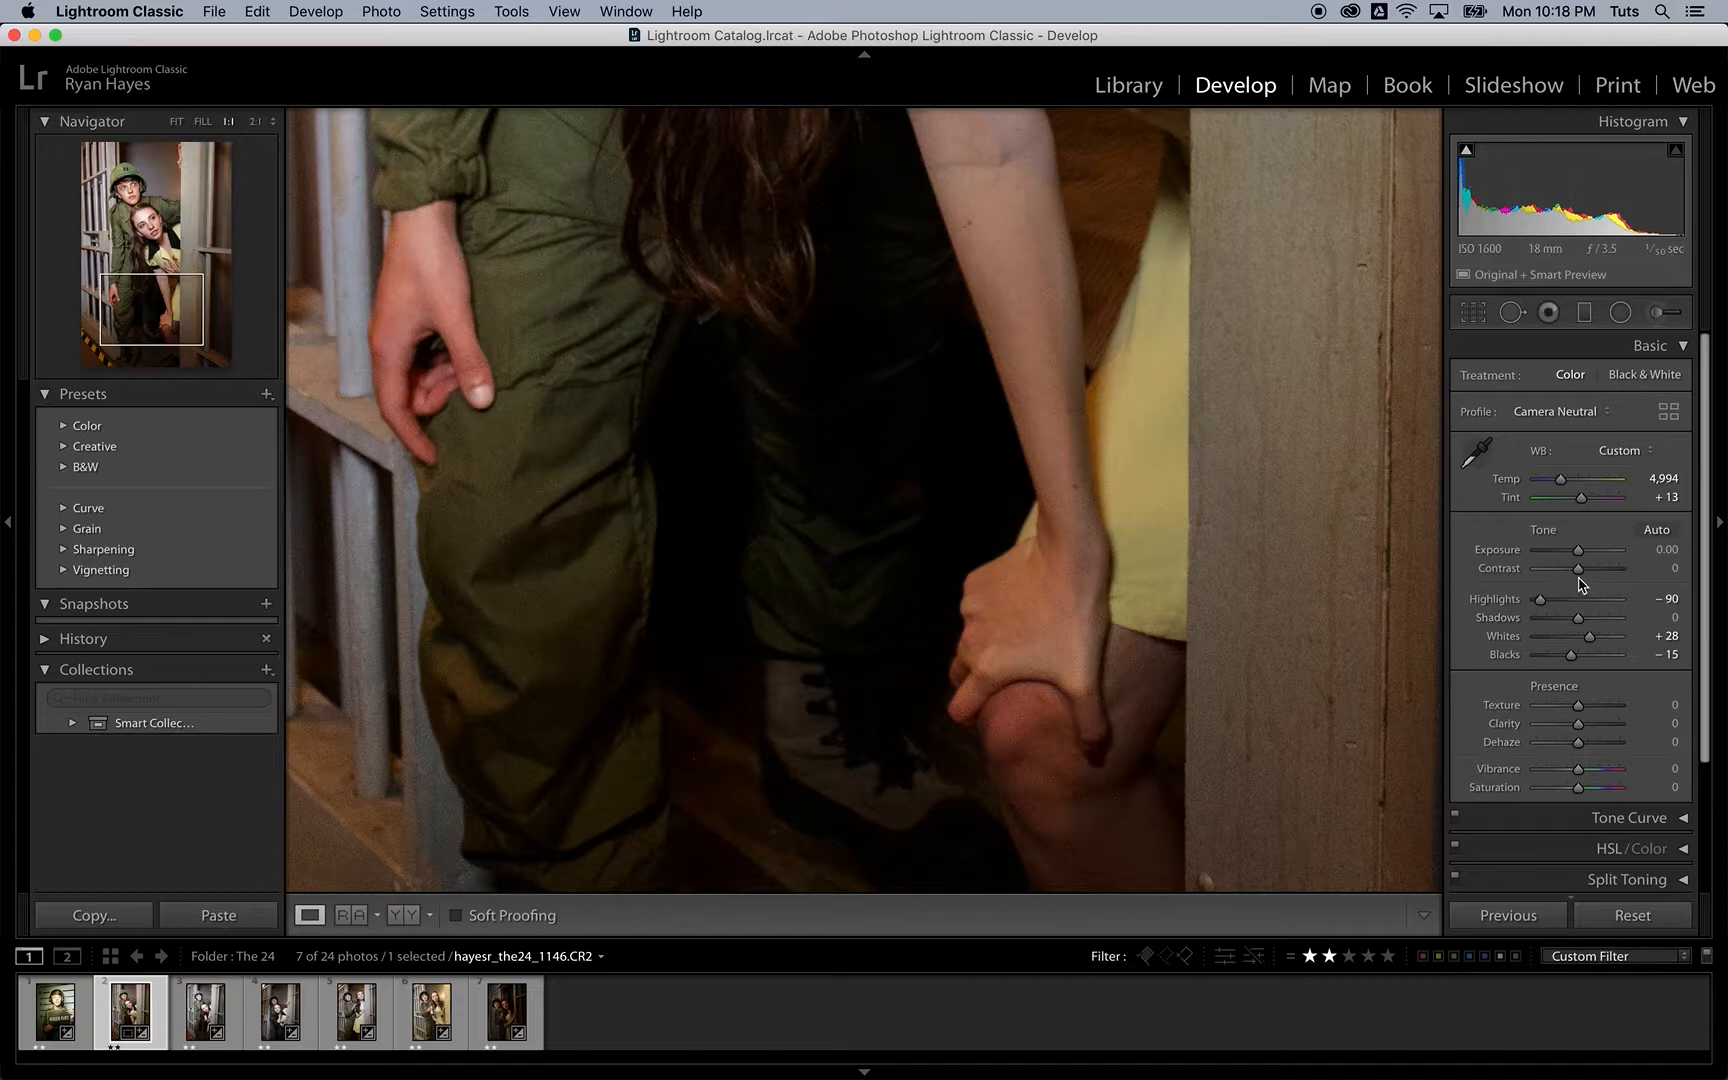
{"action": "left_click_drag", "start_coordinate": [1578, 617], "coordinate": [1666, 617]}
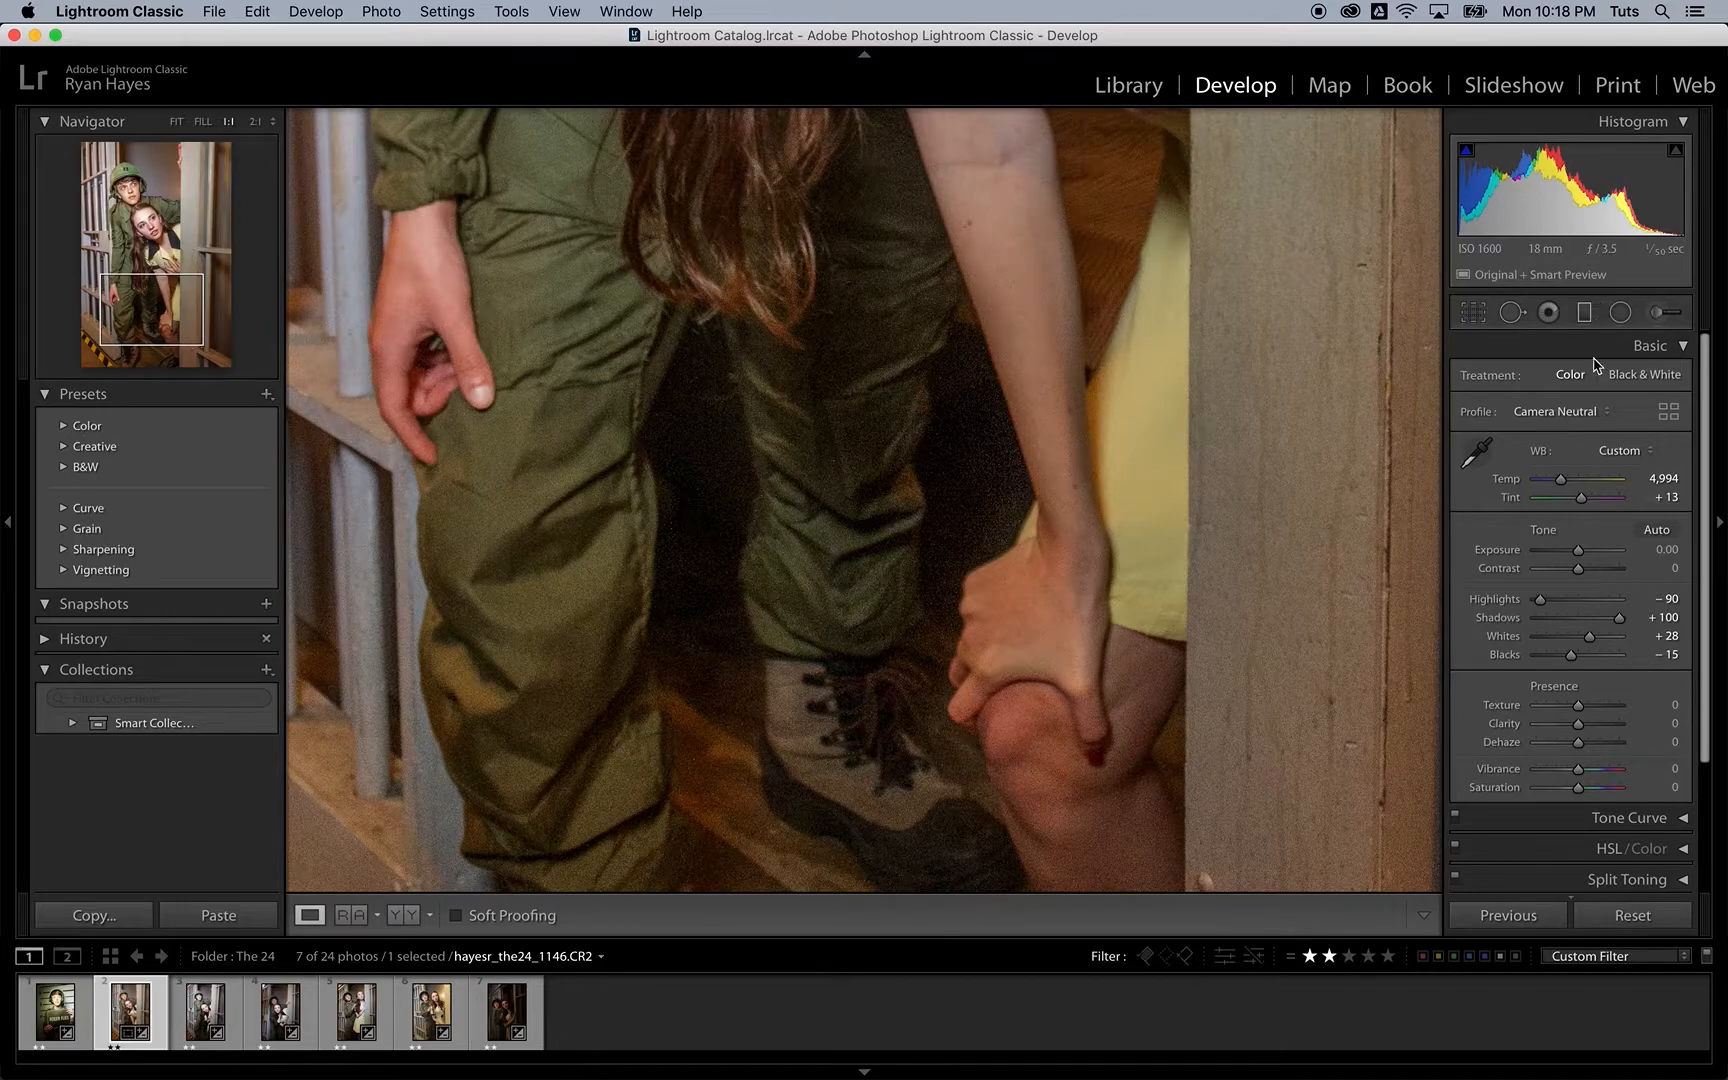
{"action": "left_click", "coordinate": [856, 540]}
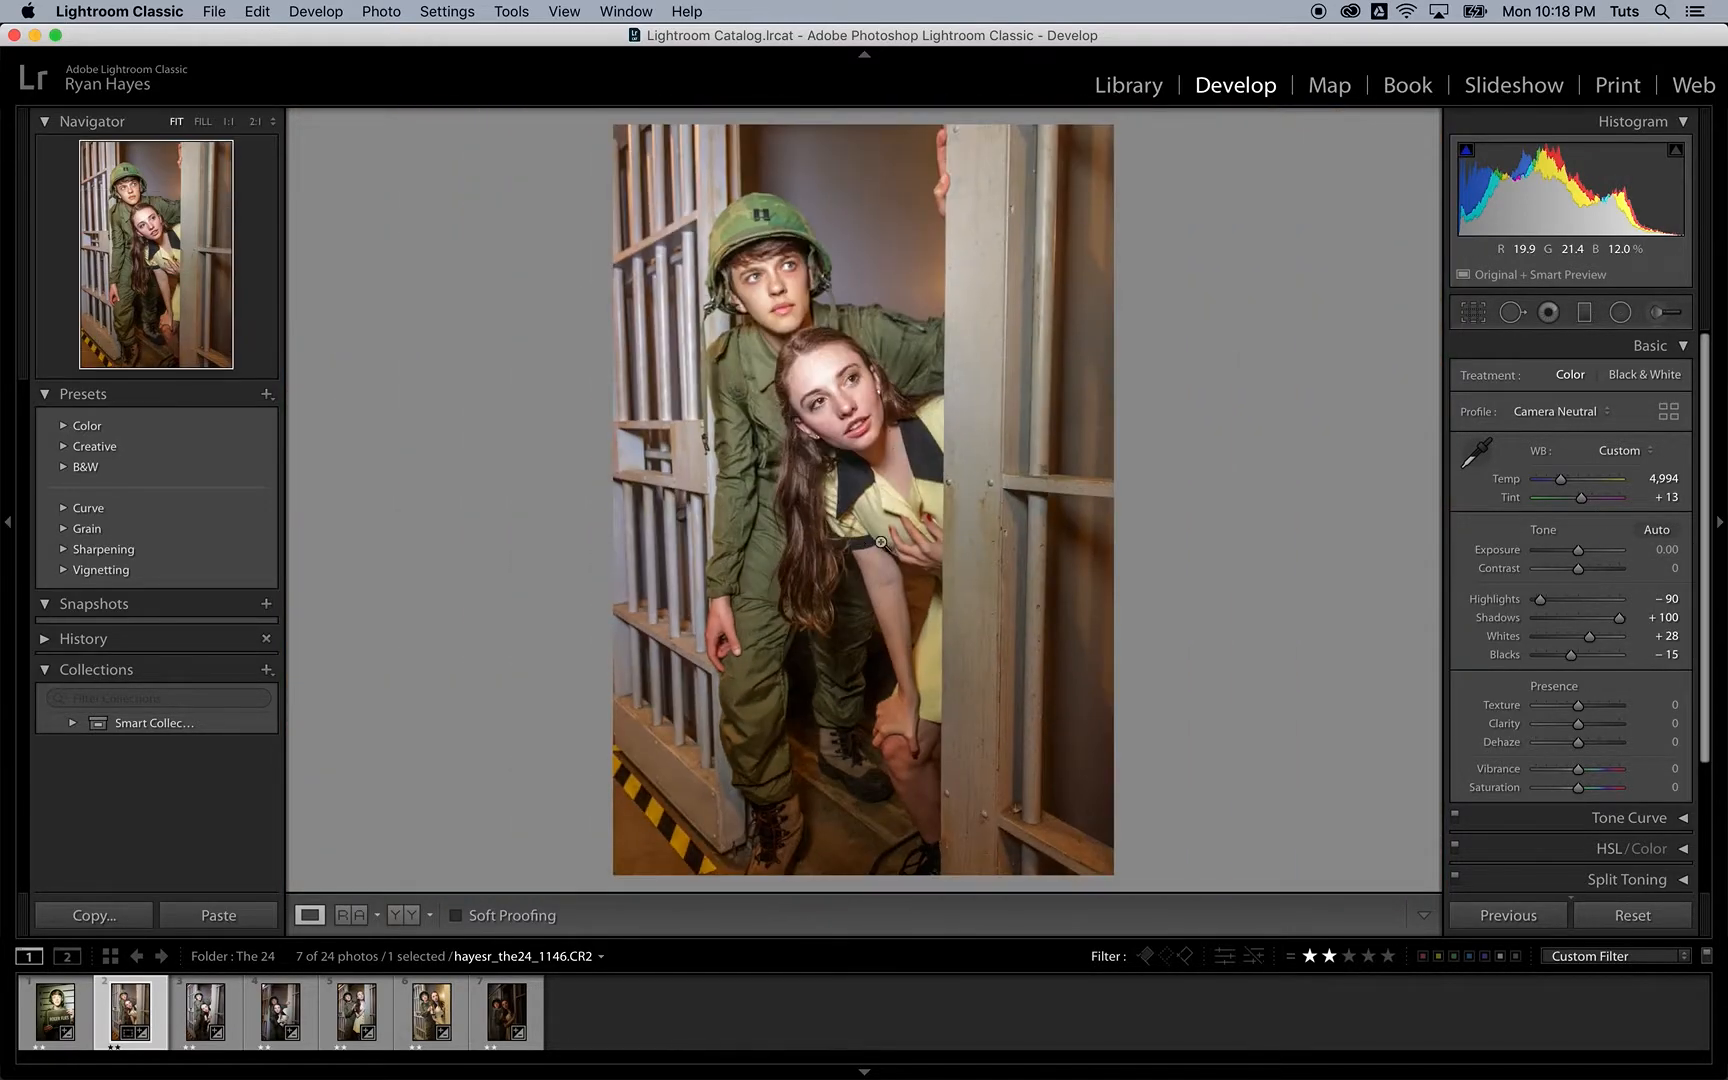
{"action": "double_click", "coordinate": [1620, 619]}
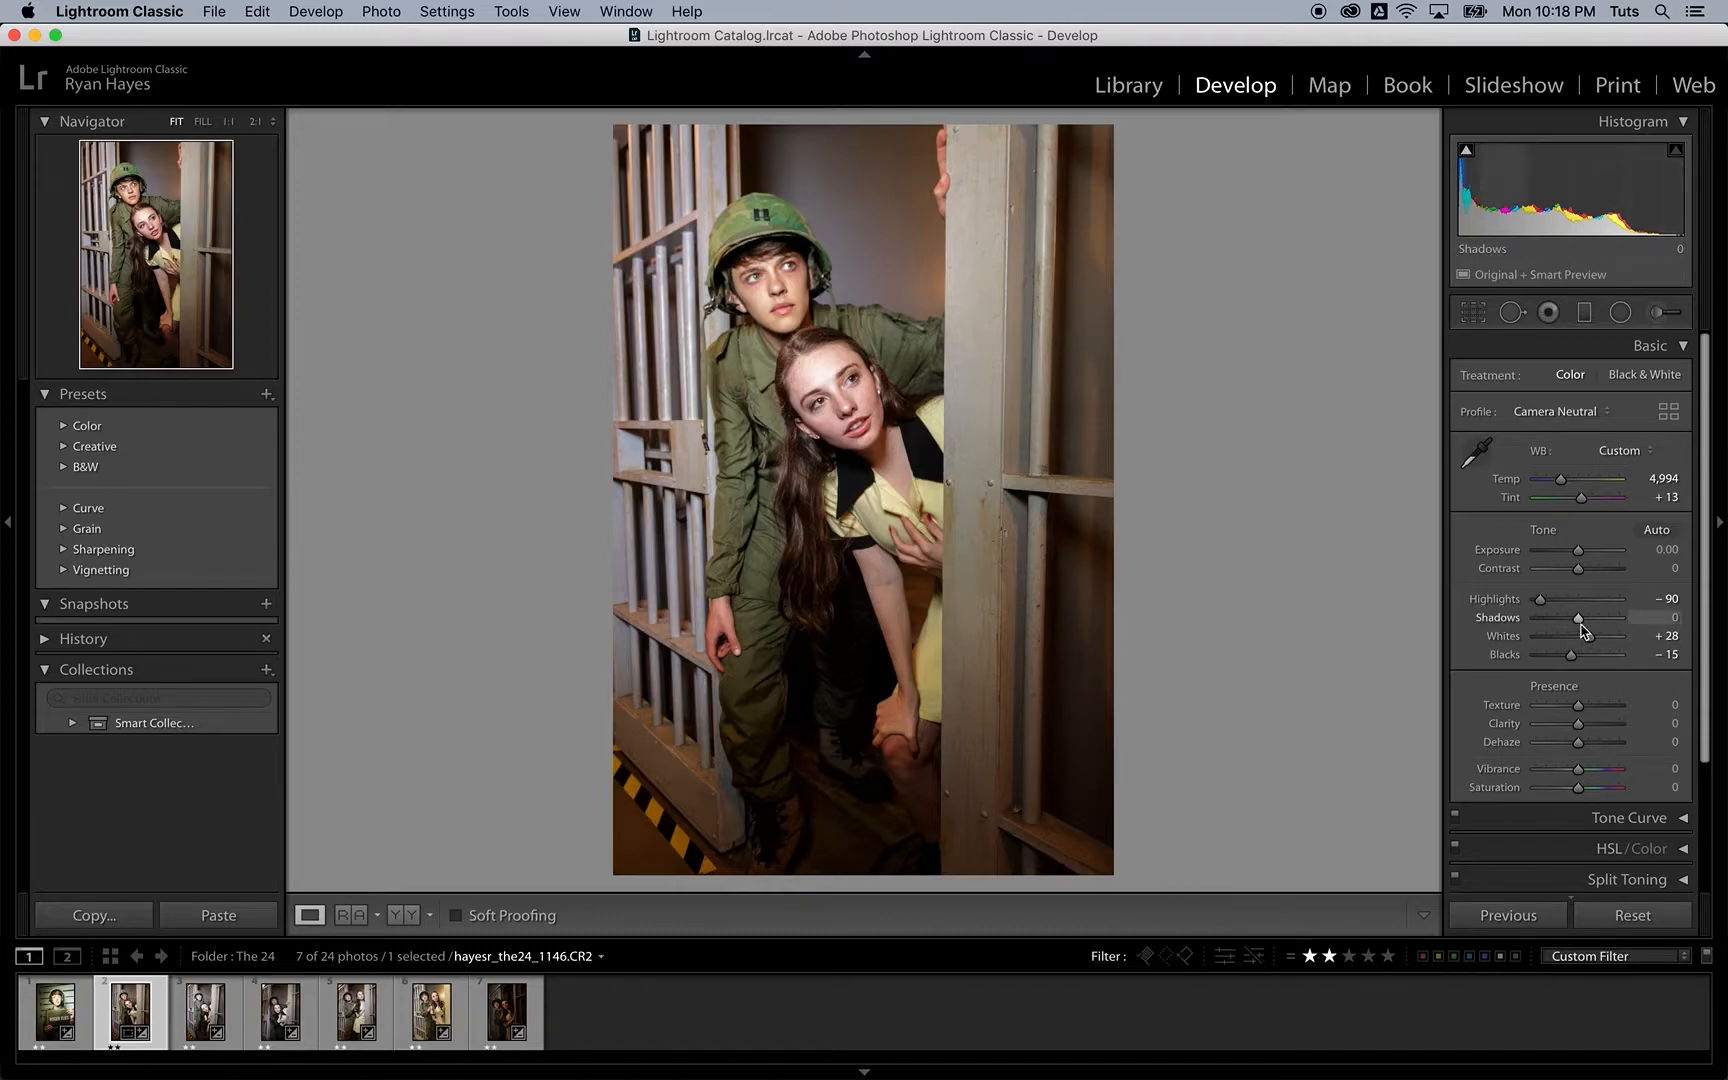
Step: Compare Shadows at +100 and 0 on the whole photo, and set it to +42
{"action": "left_click_drag", "start_coordinate": [1577, 620], "coordinate": [1619, 618]}
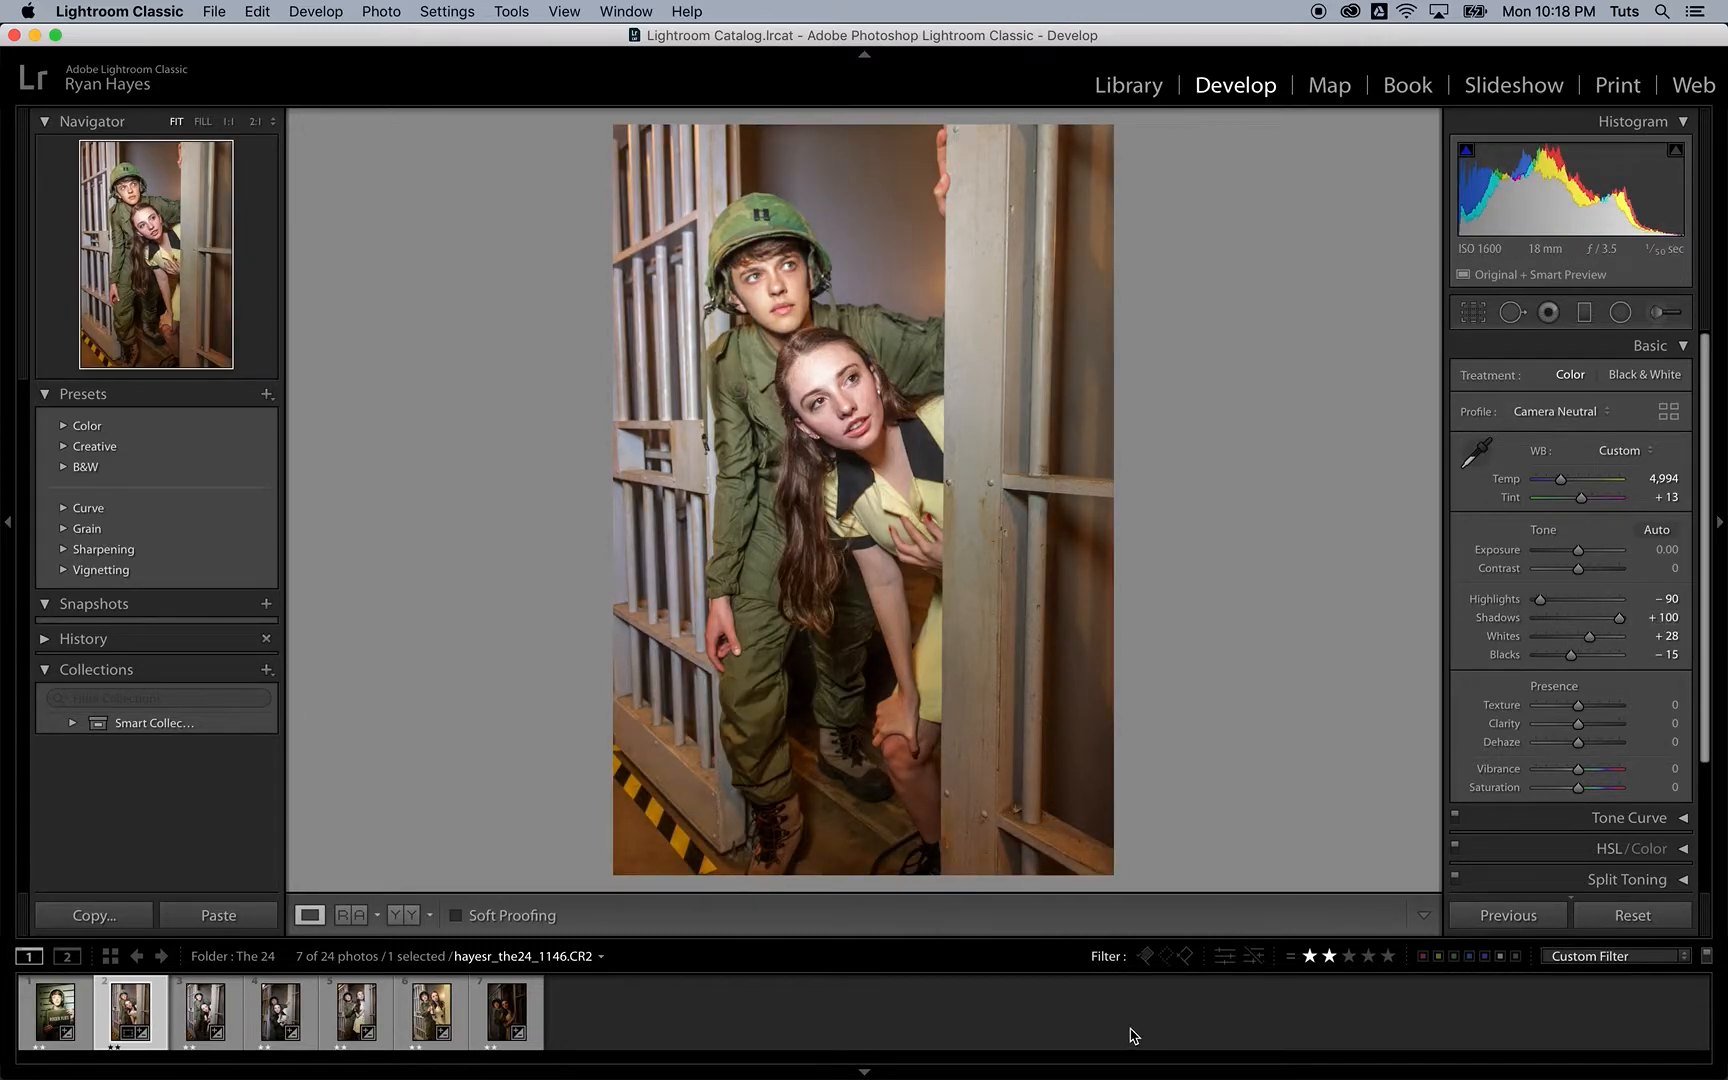
{"action": "left_click", "coordinate": [1617, 617]}
{"action": "left_click_drag", "start_coordinate": [1619, 620], "coordinate": [1580, 618]}
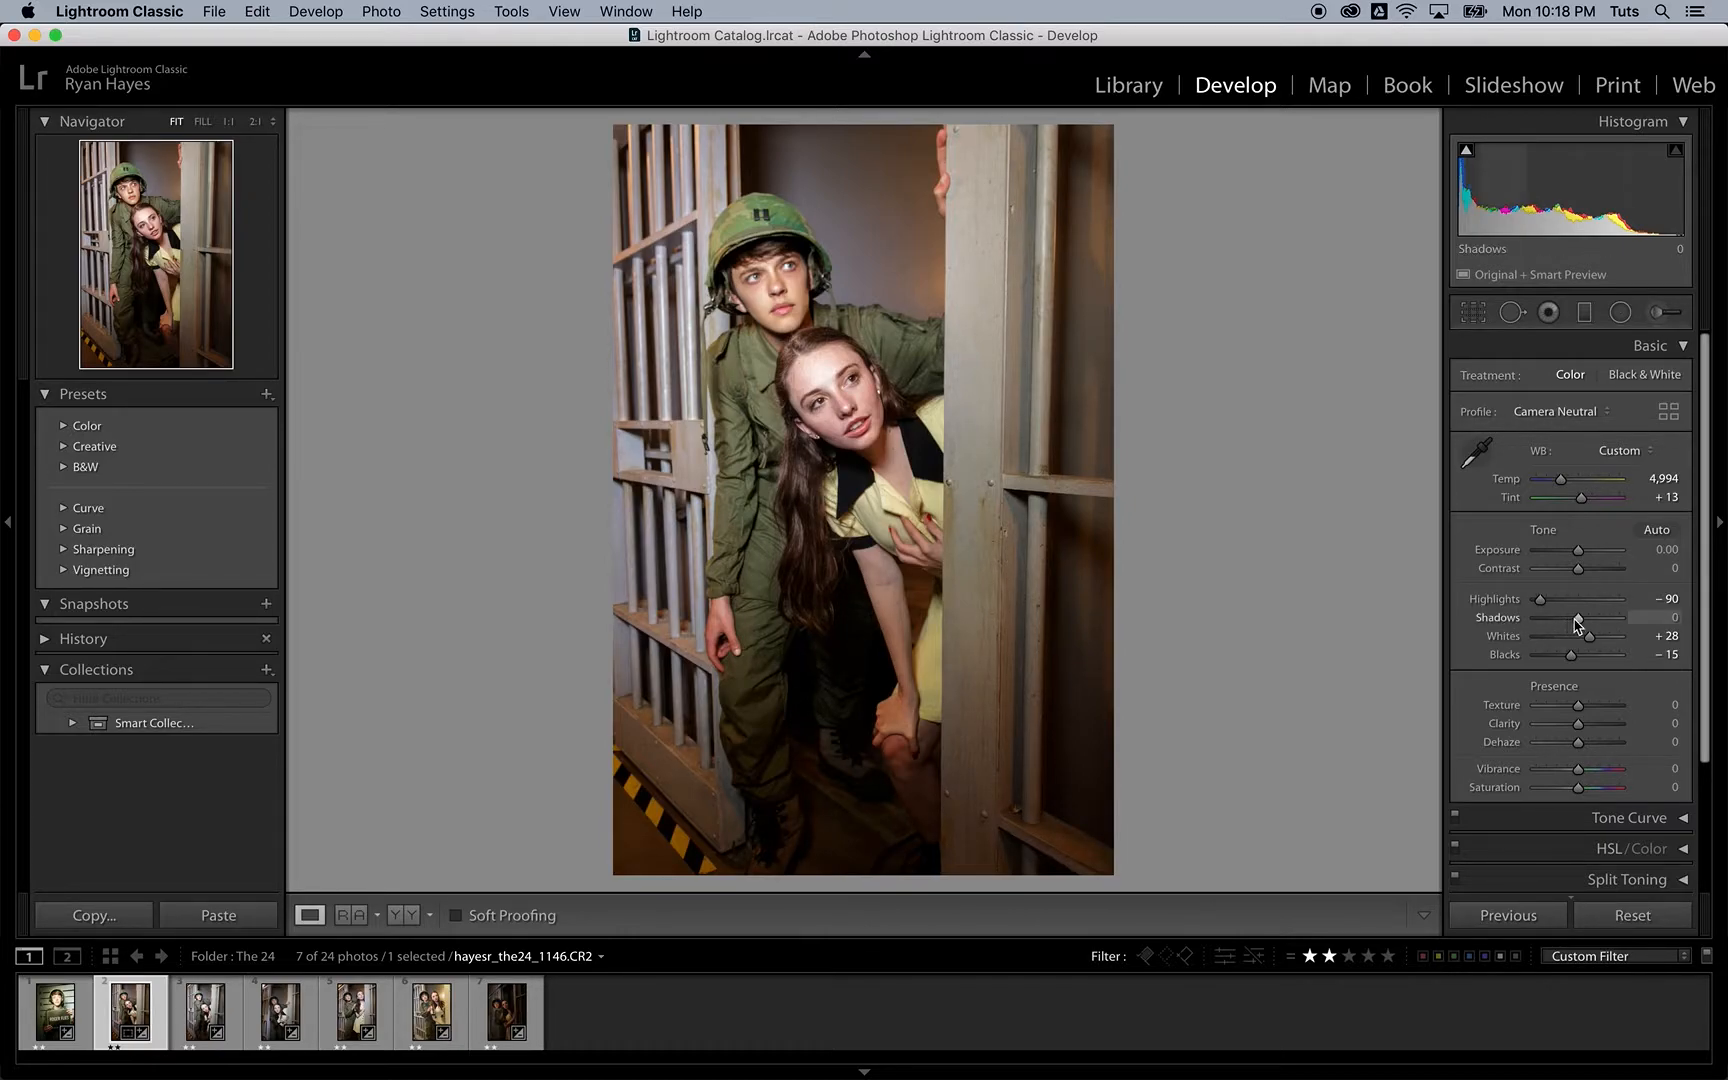
{"action": "left_click_drag", "start_coordinate": [1579, 625], "coordinate": [1596, 620]}
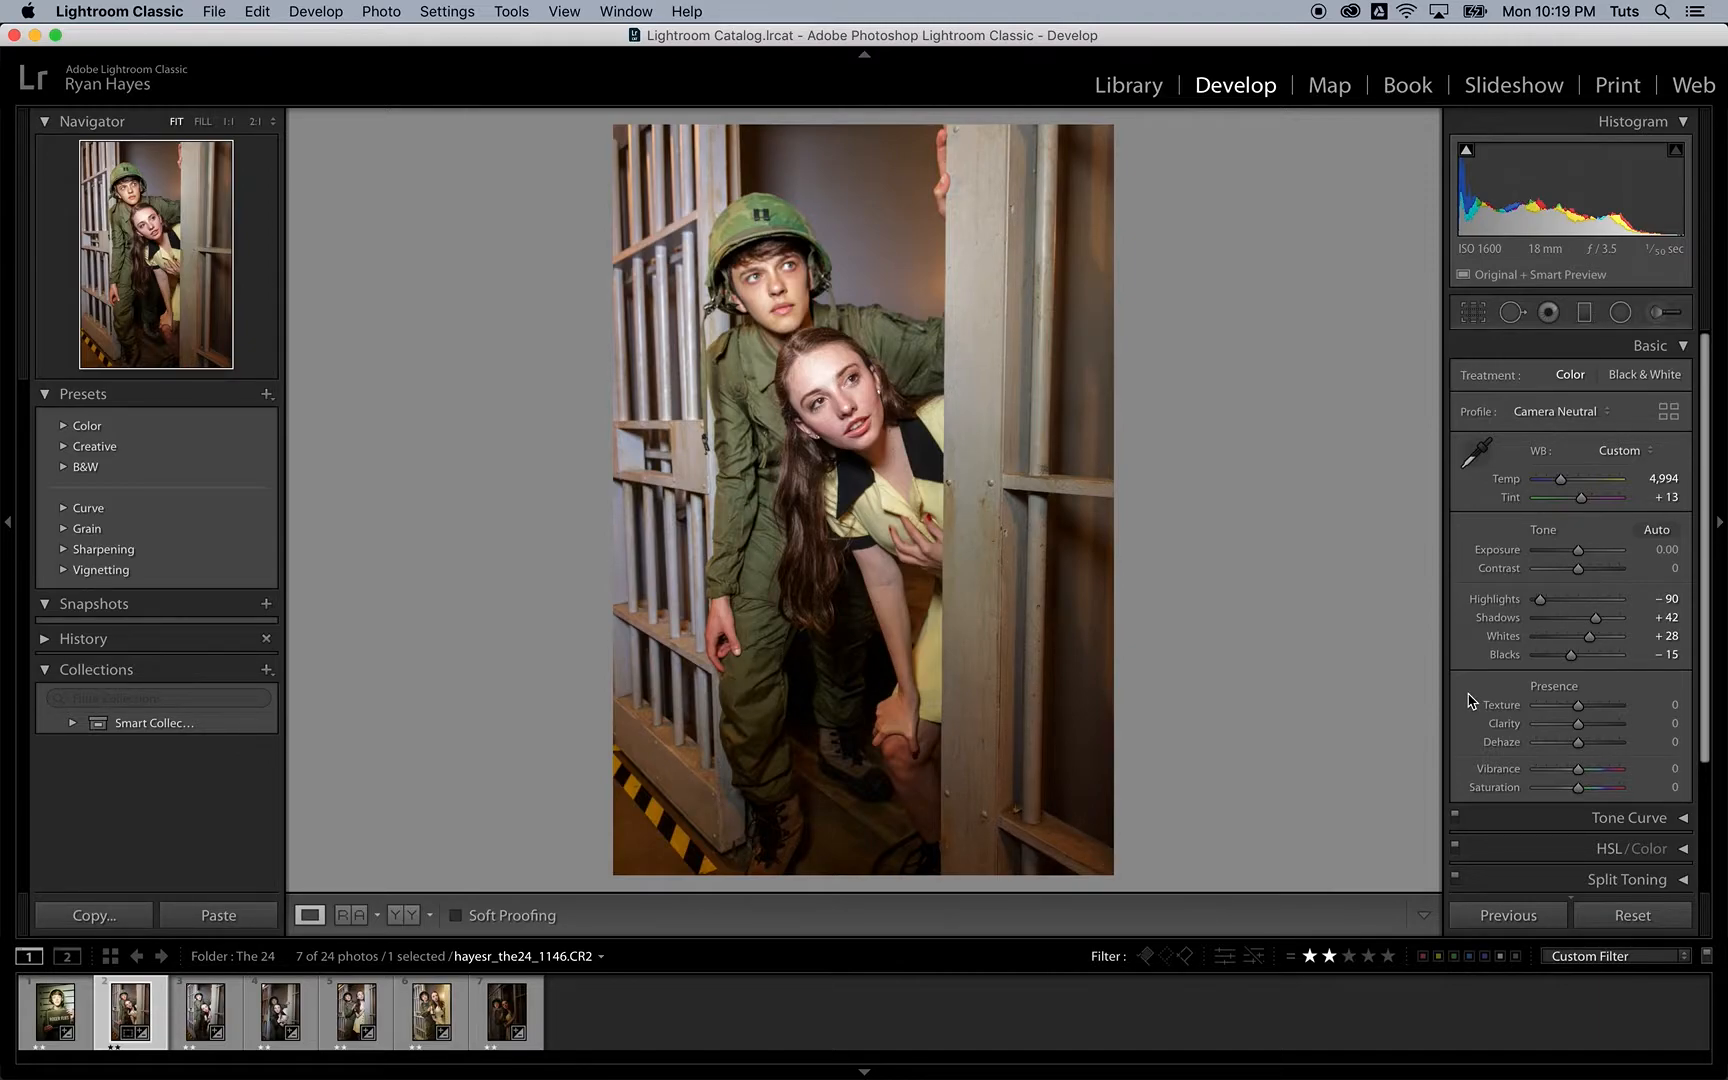
Step: Compare the edited photo with its original version, first by toggling the Before view and finally side by side
{"action": "key", "text": "backslash"}
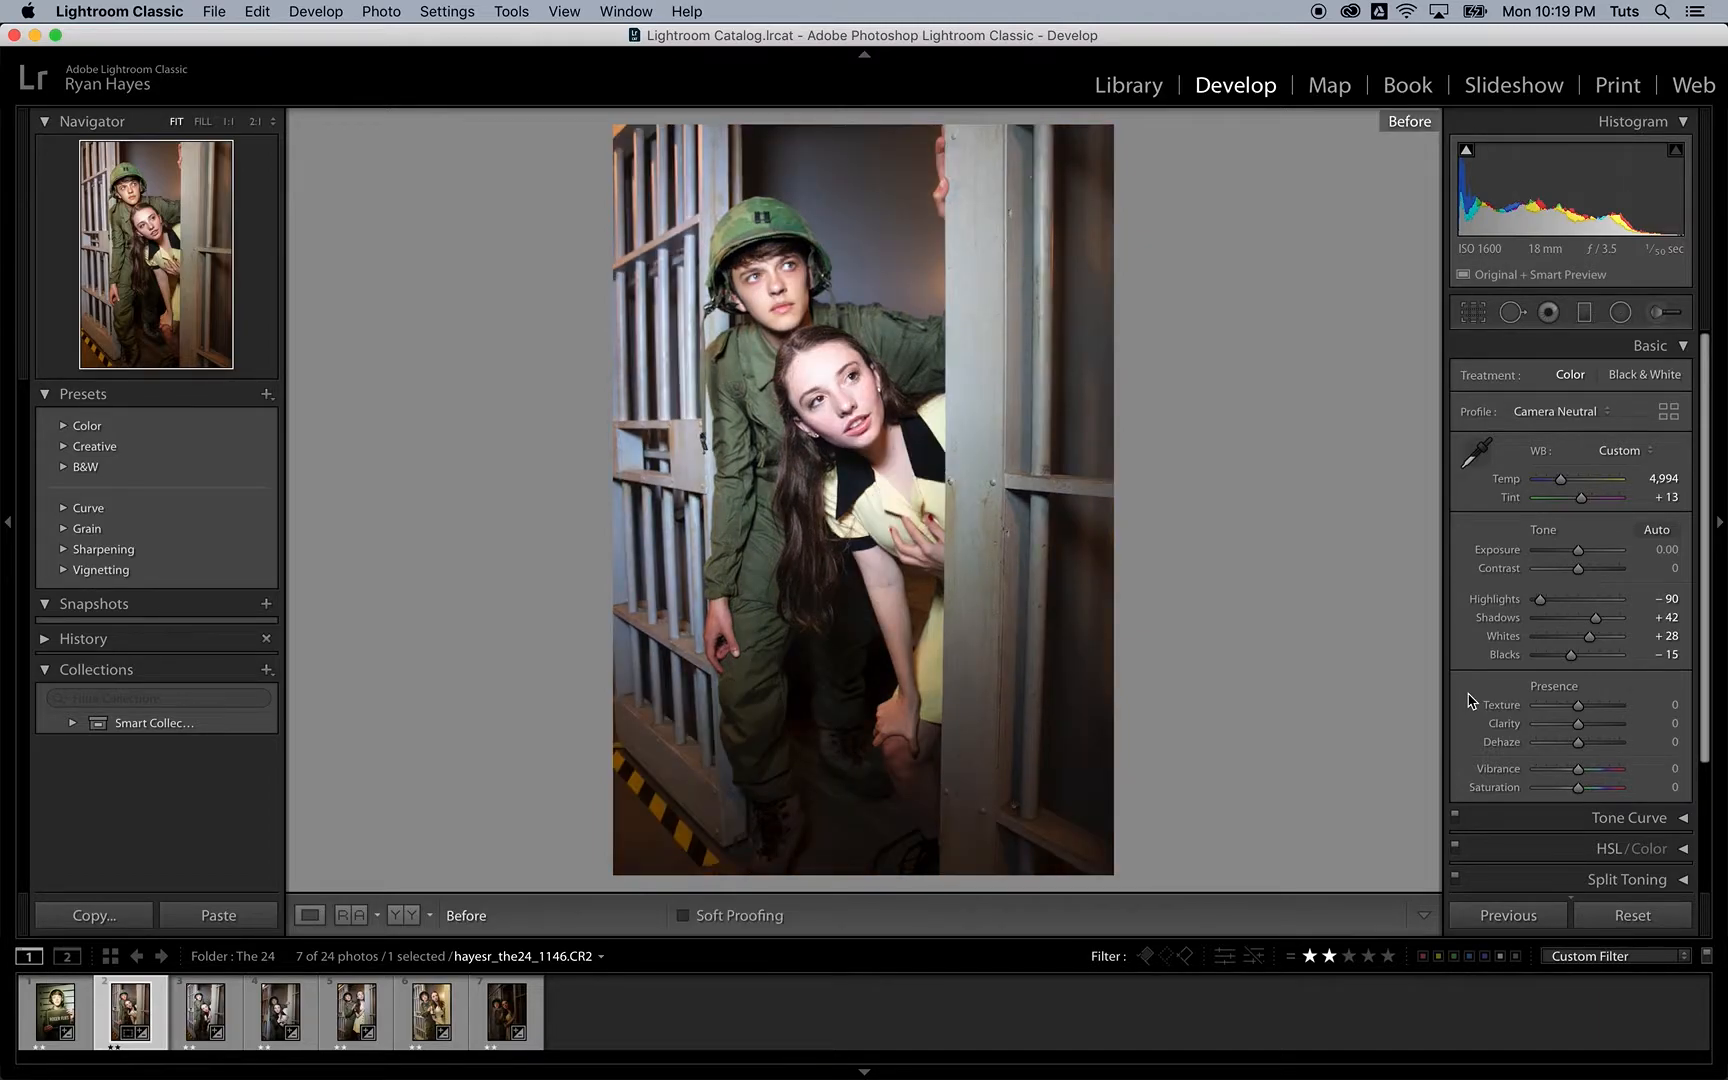
{"action": "key", "text": "backslash"}
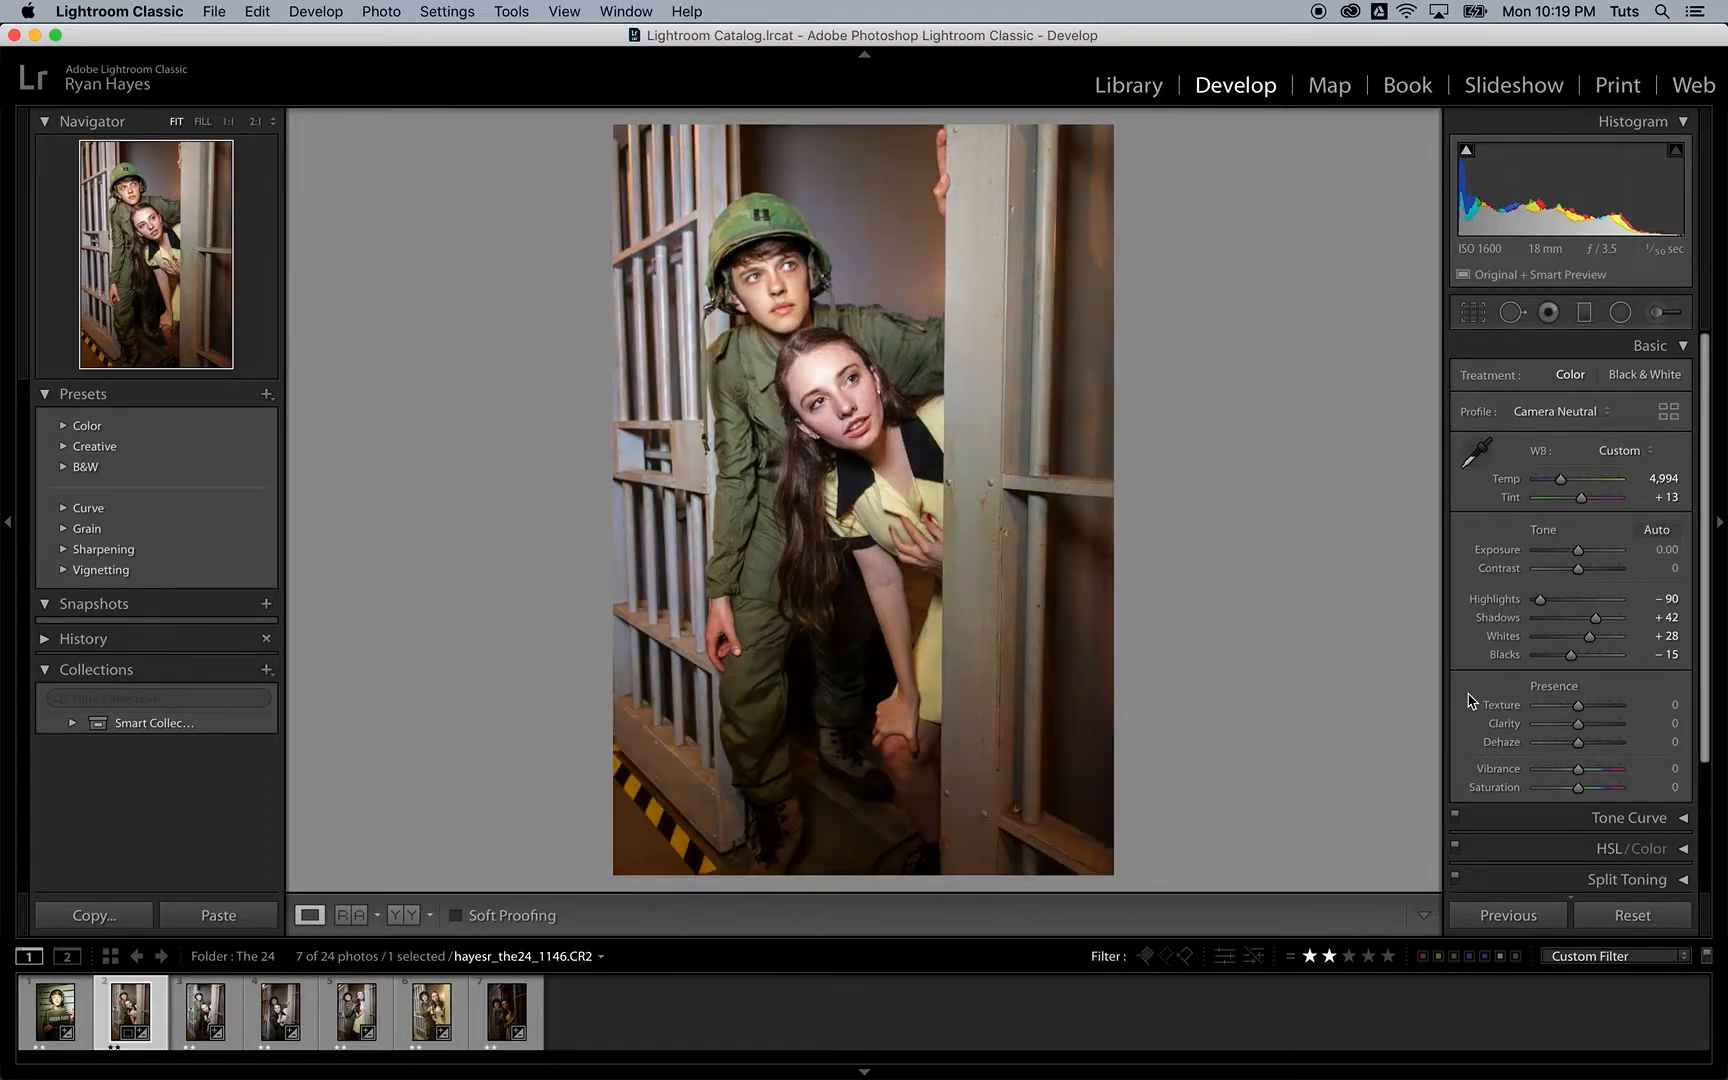
{"action": "key", "text": "backslash"}
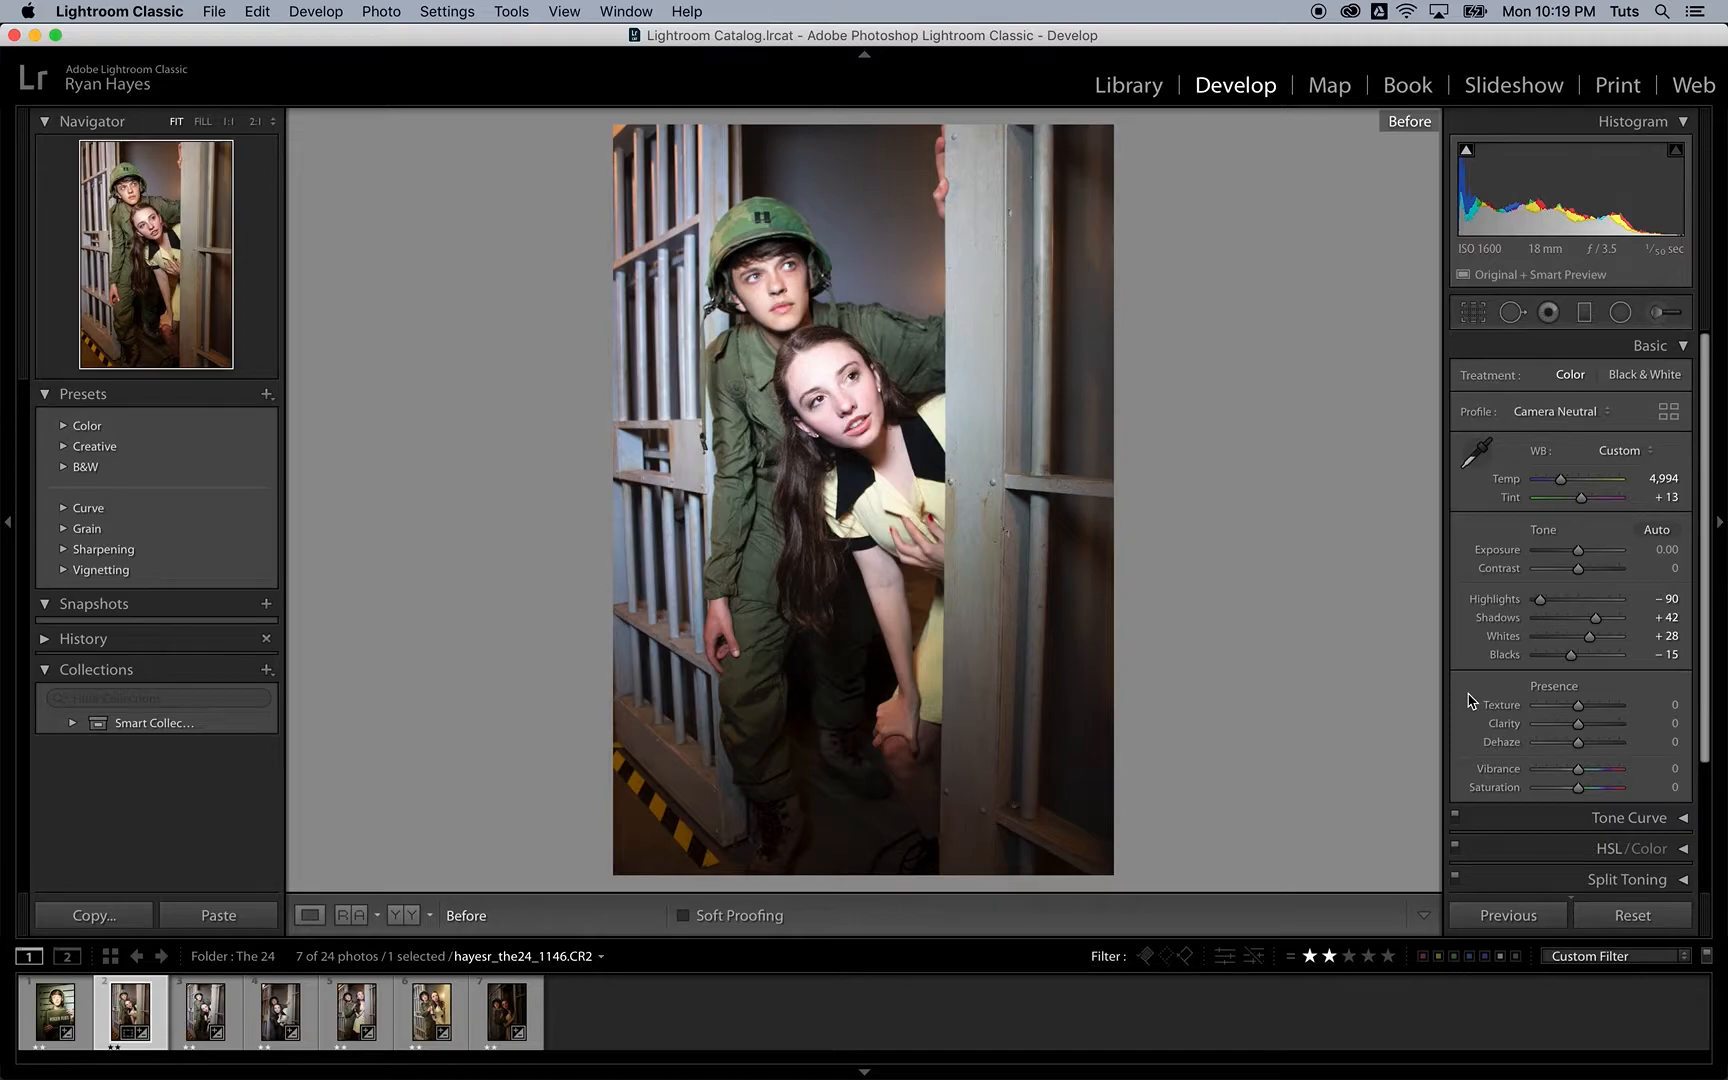
{"action": "key", "text": "backslash"}
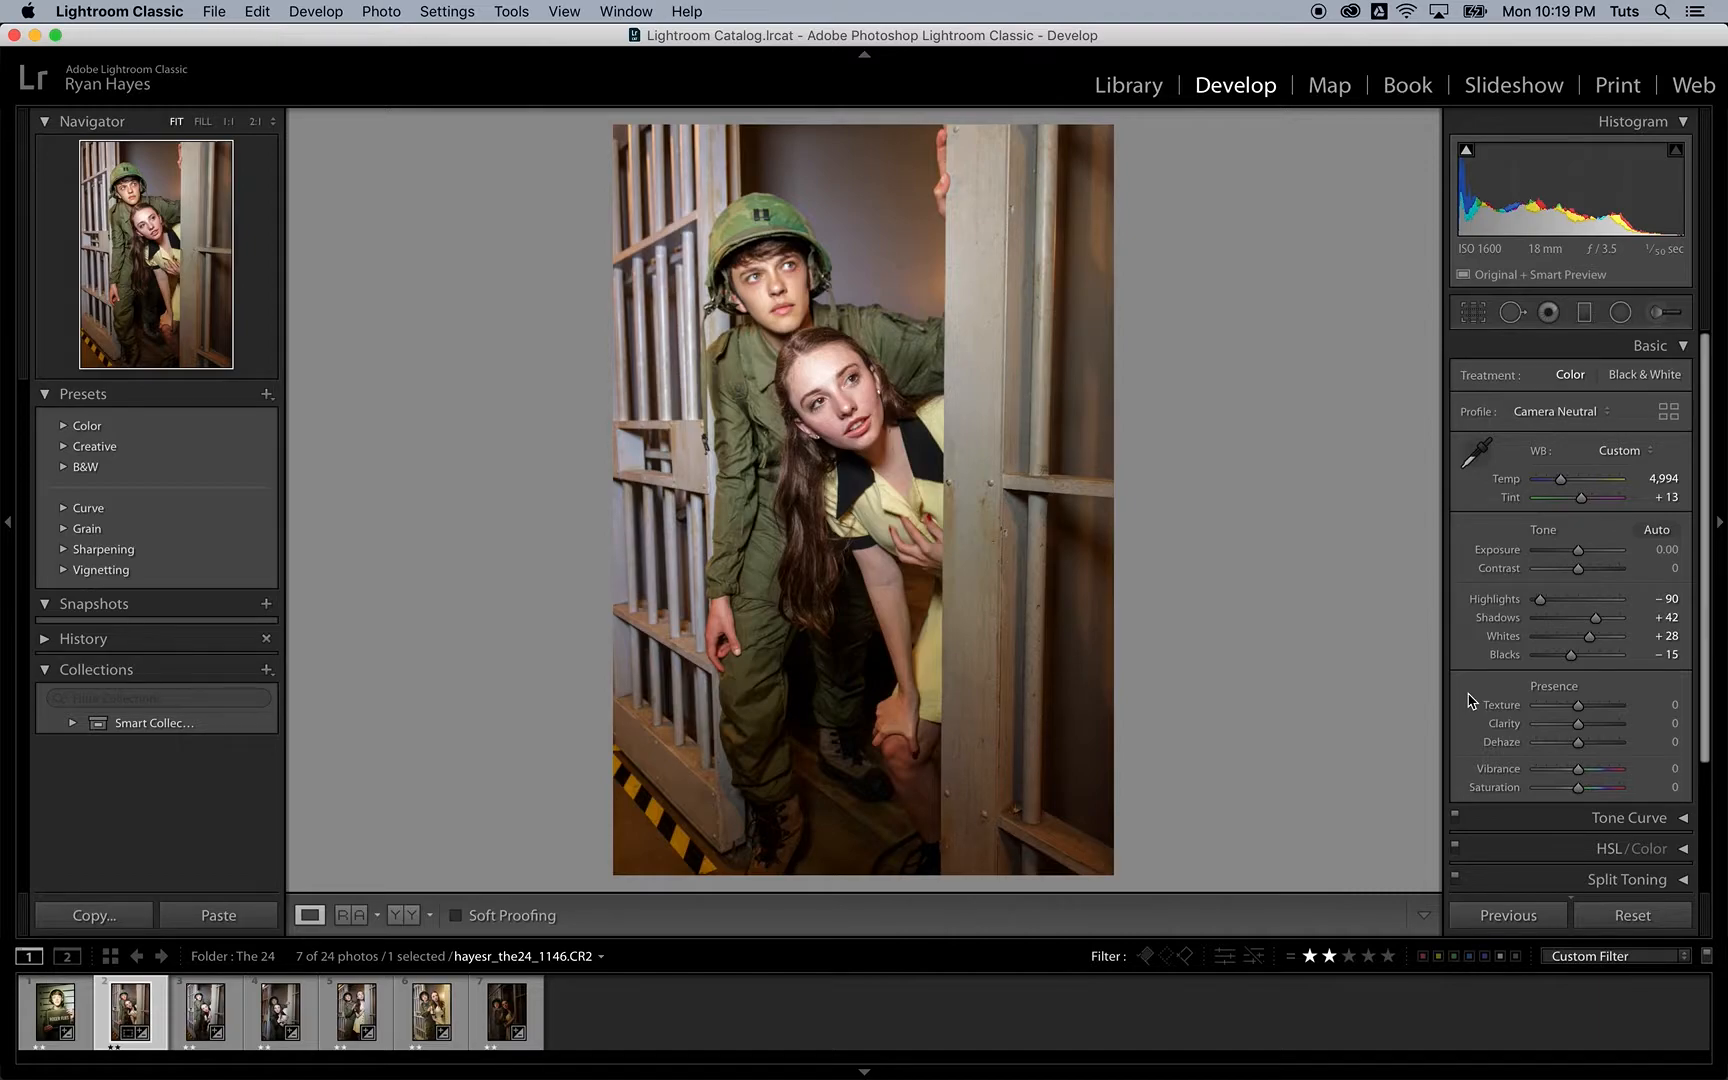
{"action": "key", "text": "y"}
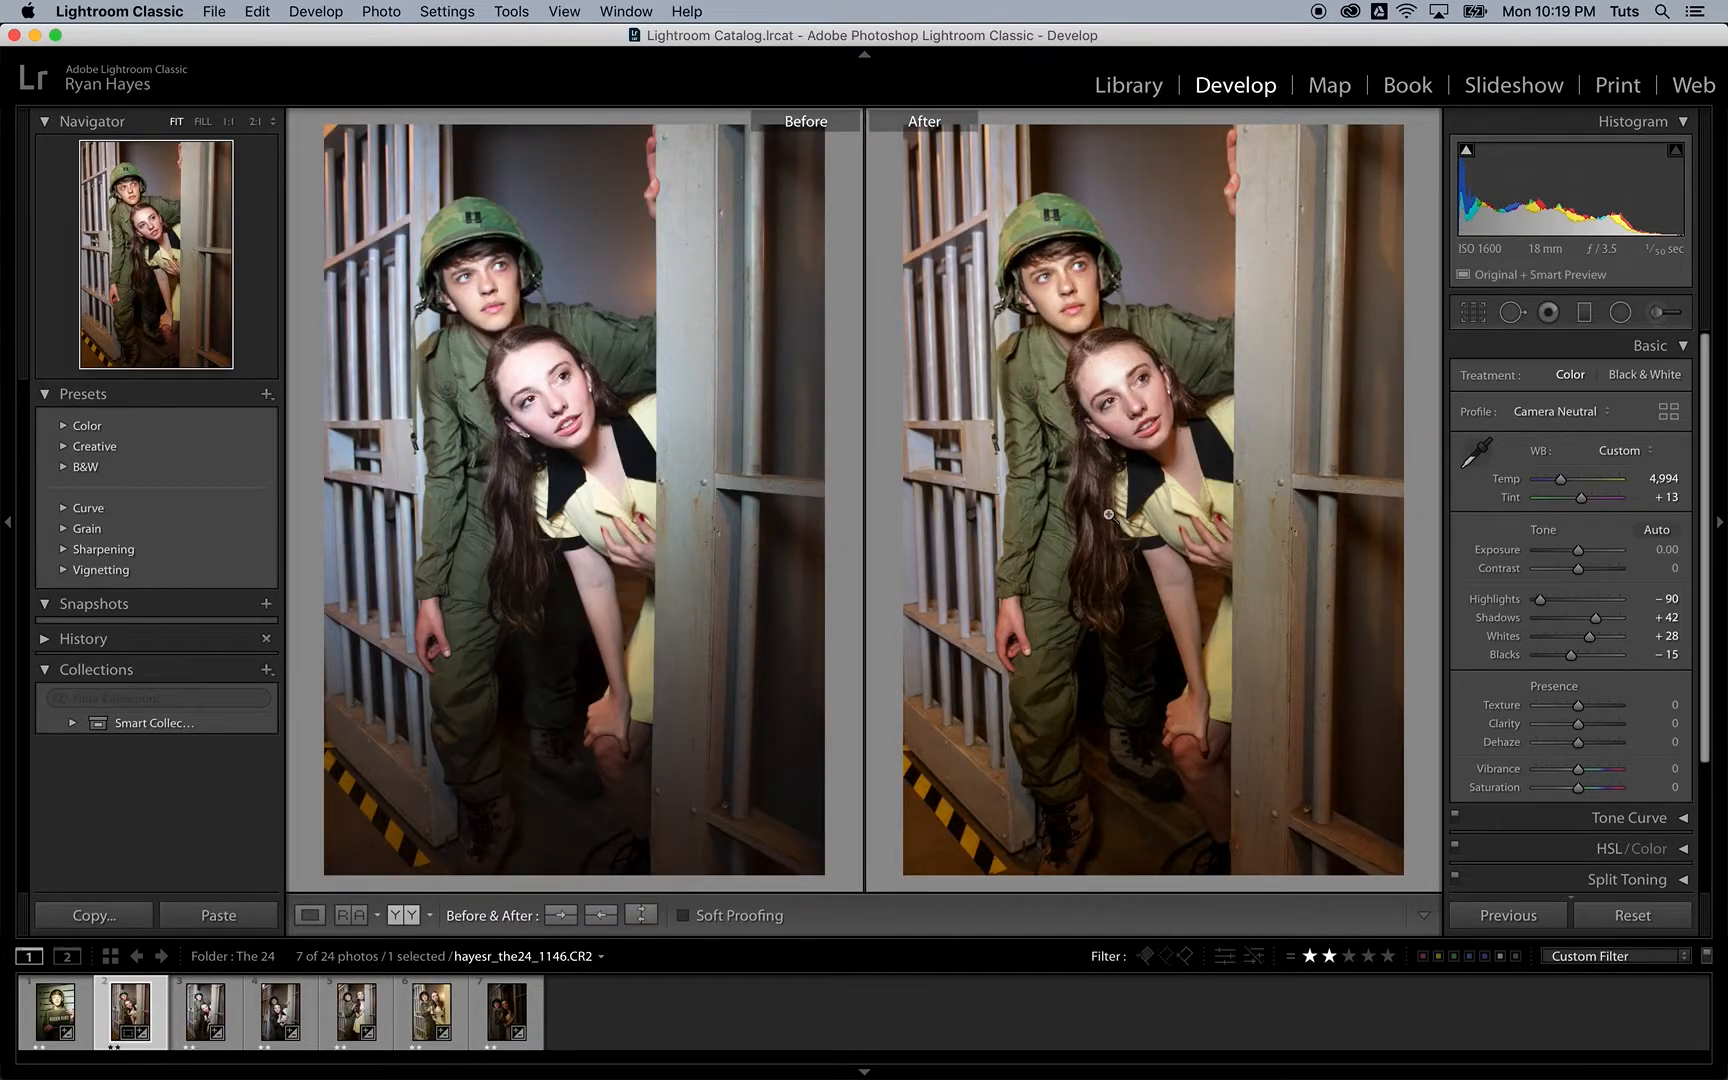